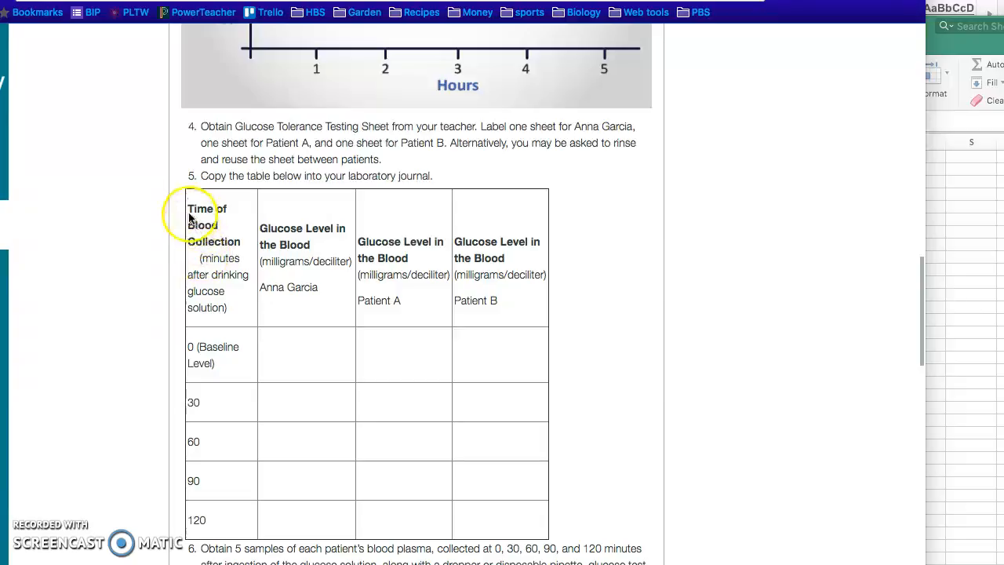
# Copy the blood glucose table from the lab web page into the blank Excel workbook, starting at cell A1
pyautogui.click(189, 210)
pyautogui.moveTo(188, 209); pyautogui.dragTo(492, 509)
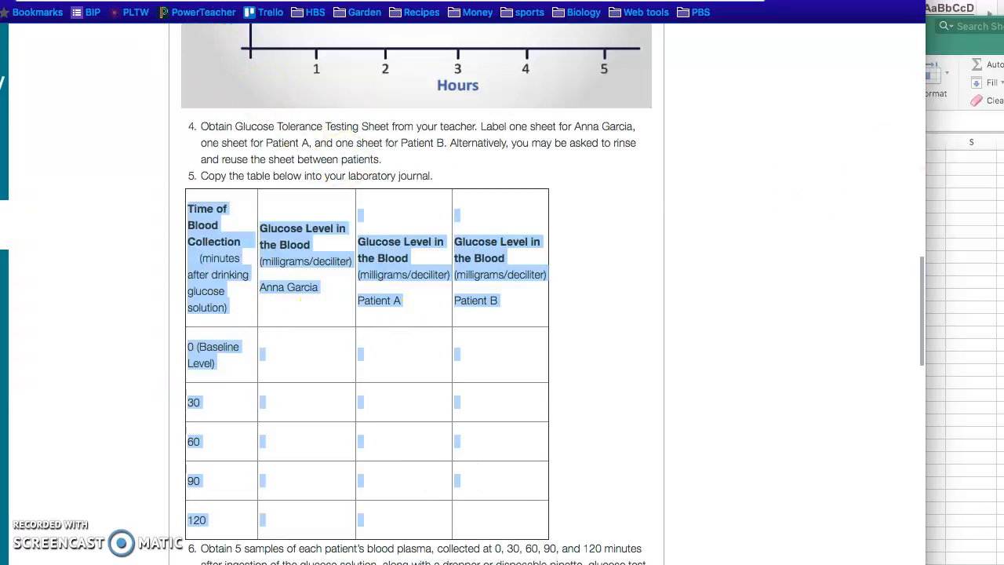
pyautogui.click(941, 159)
pyautogui.moveTo(677, 39); pyautogui.dragTo(672, 19)
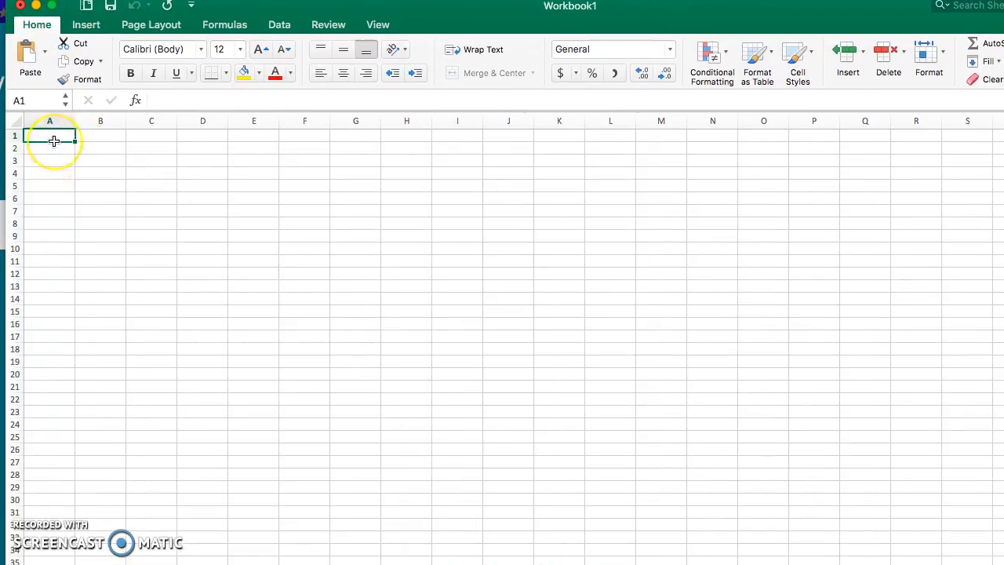
pyautogui.press('super+v')
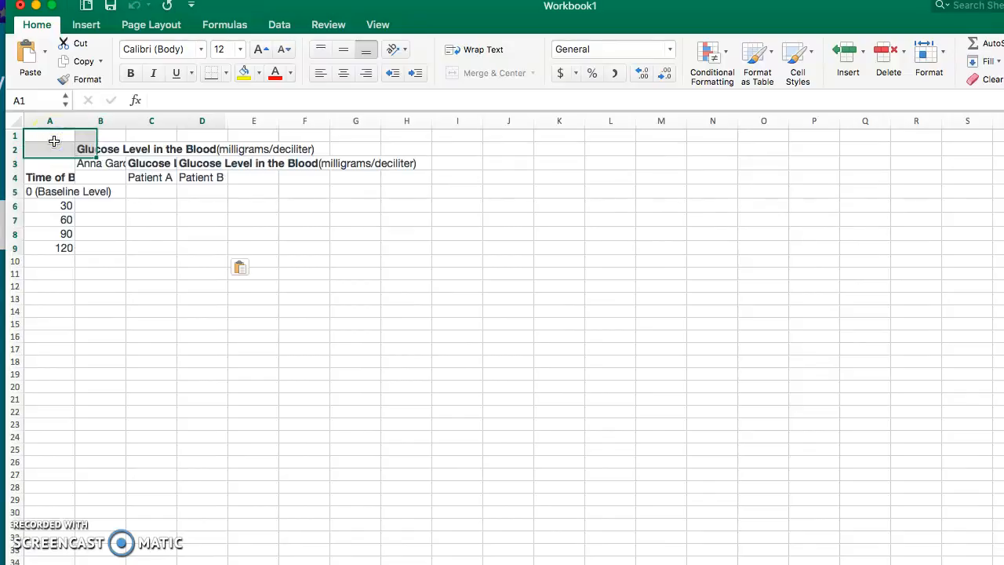
pyautogui.click(208, 373)
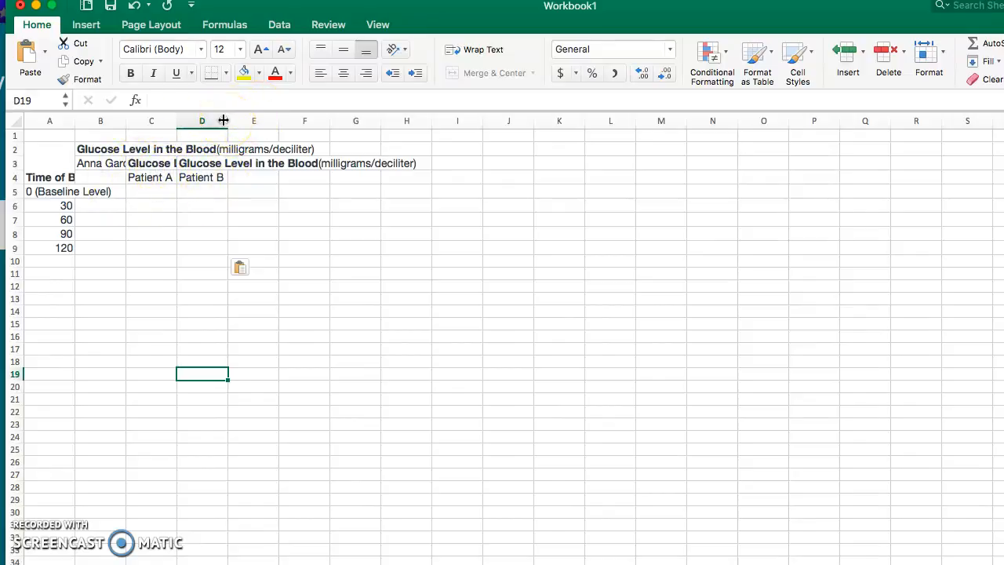
# Widen columns A and D and wrap the text in the pasted table, A2:D9
pyautogui.click(201, 123)
pyautogui.moveTo(227, 124); pyautogui.dragTo(248, 121)
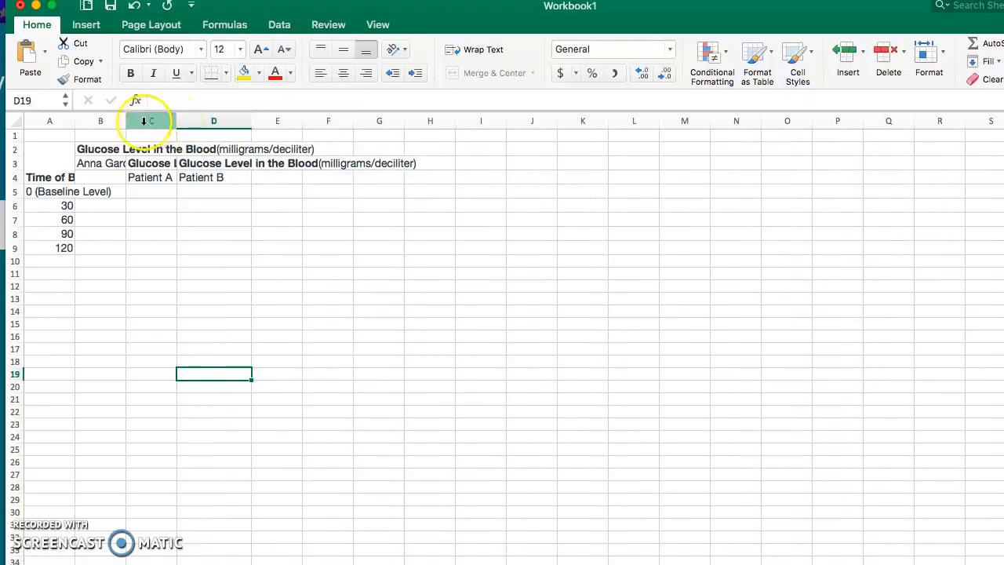
pyautogui.moveTo(50, 153); pyautogui.dragTo(250, 248)
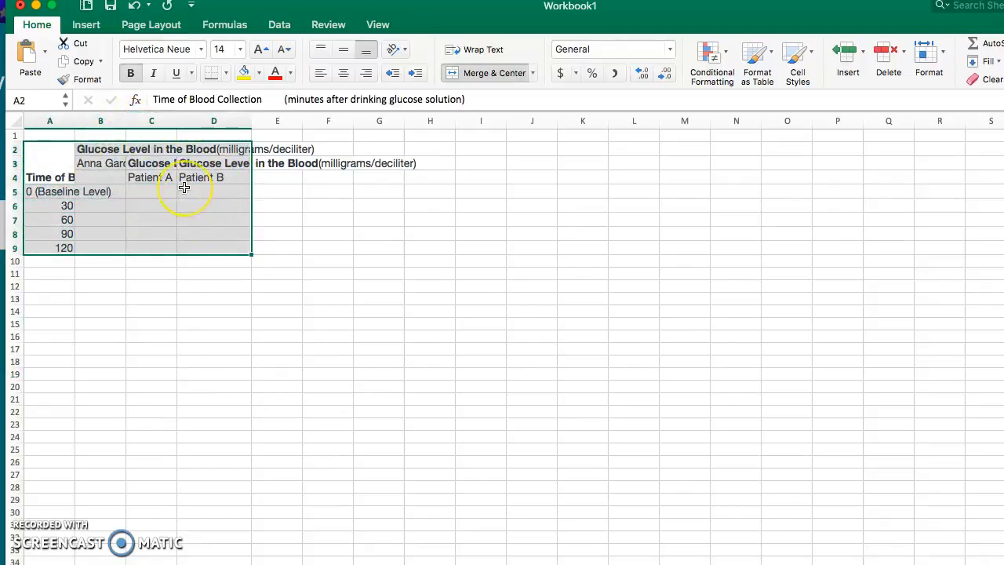
pyautogui.click(470, 49)
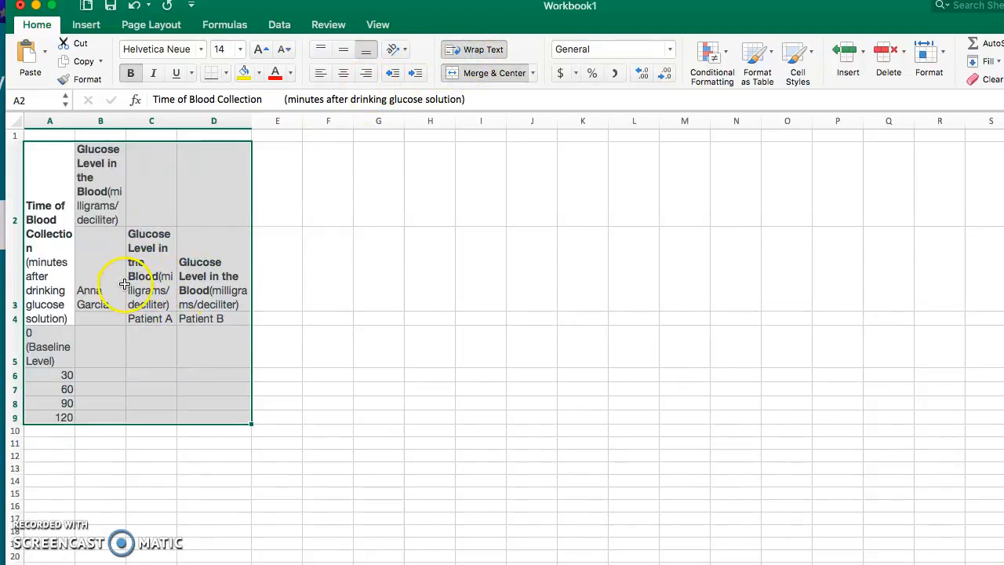
pyautogui.click(273, 261)
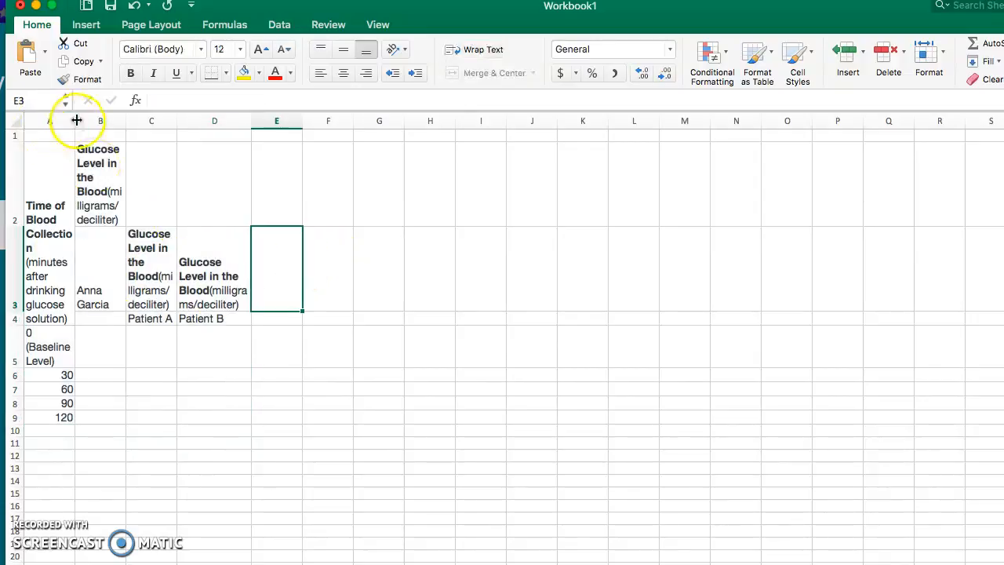
pyautogui.moveTo(76, 120); pyautogui.dragTo(125, 124)
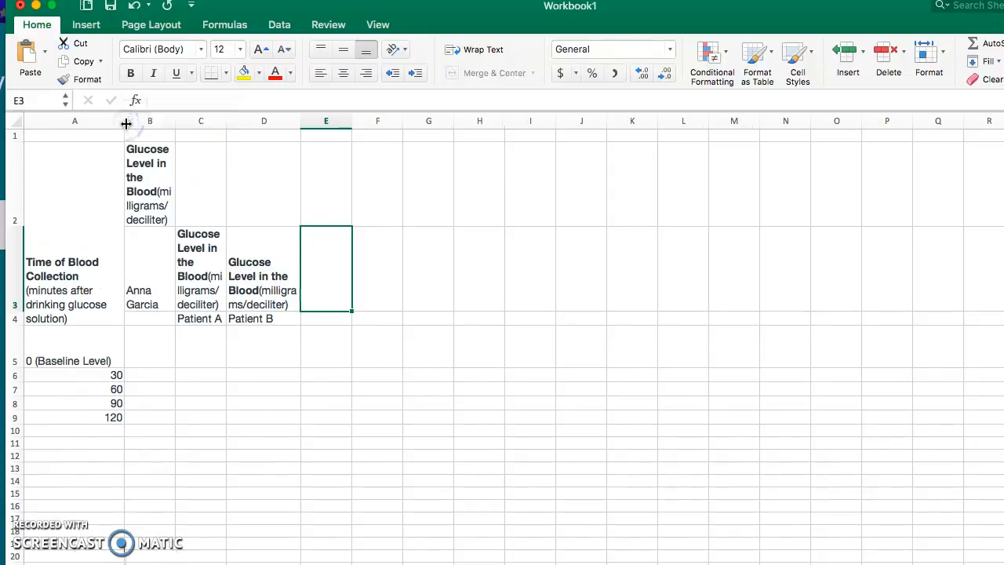
pyautogui.click(144, 166)
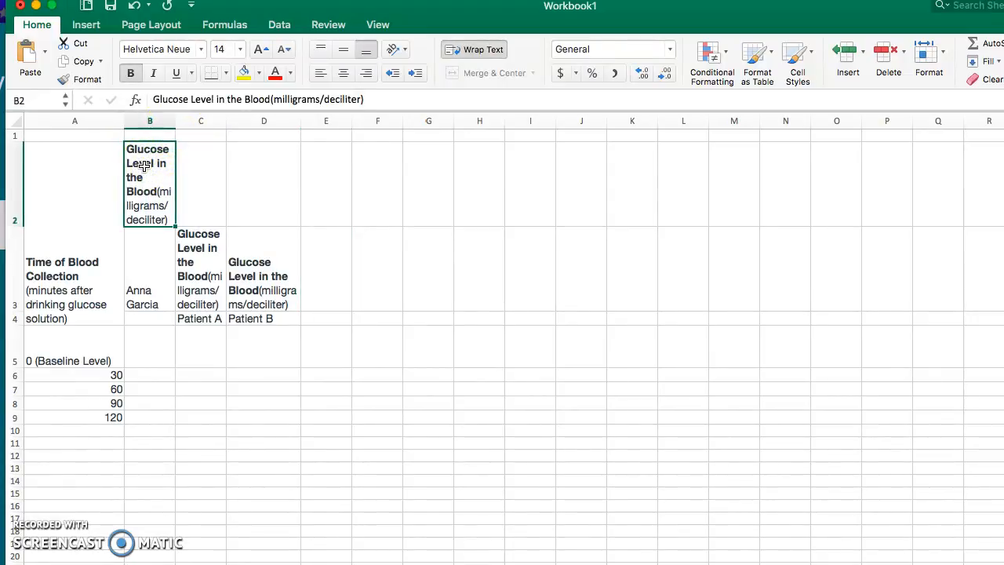
pyautogui.press('Delete')
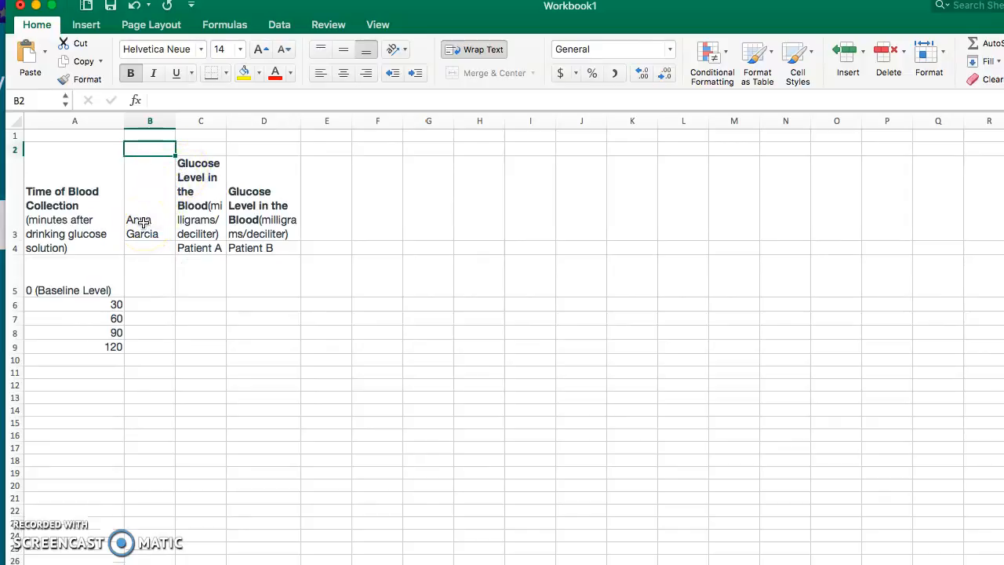
pyautogui.press('super+z')
# Move the glucose level heading and patient name in B2:B3 down one row to B3:B4, in line with columns C and D
pyautogui.click(188, 188)
pyautogui.moveTo(145, 205); pyautogui.dragTo(146, 258)
pyautogui.press('super+x')
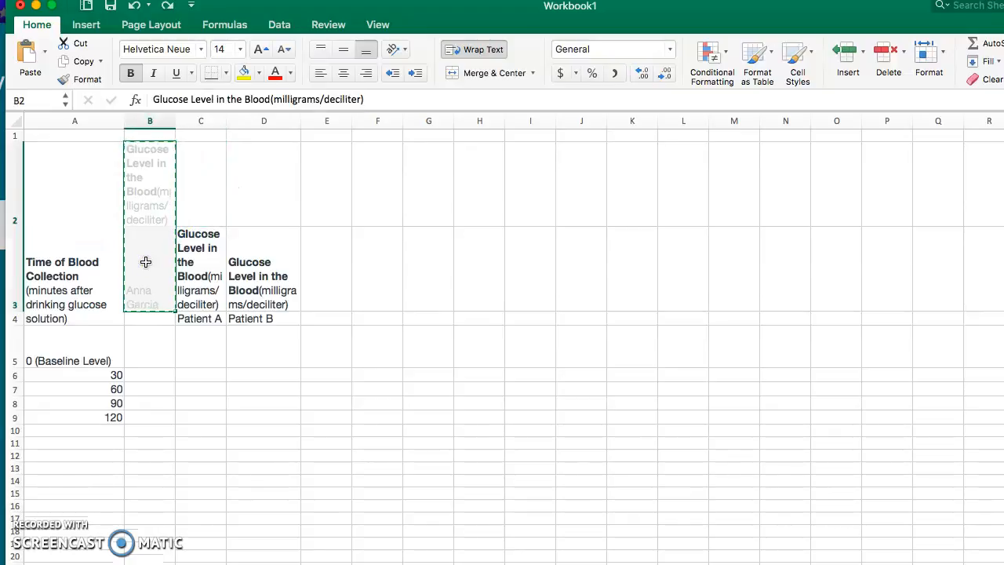
pyautogui.click(145, 261)
pyautogui.press('super+v')
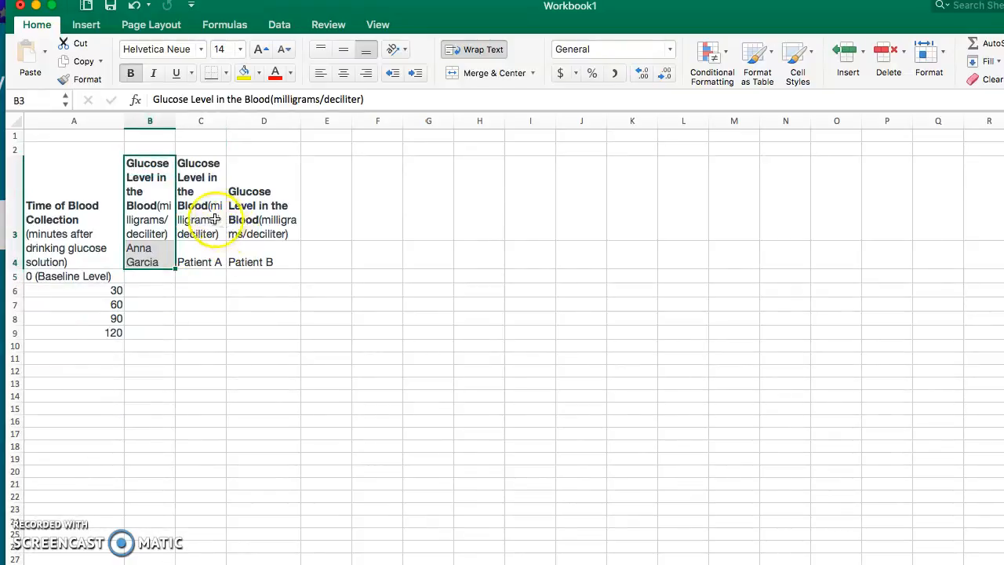
pyautogui.click(215, 219)
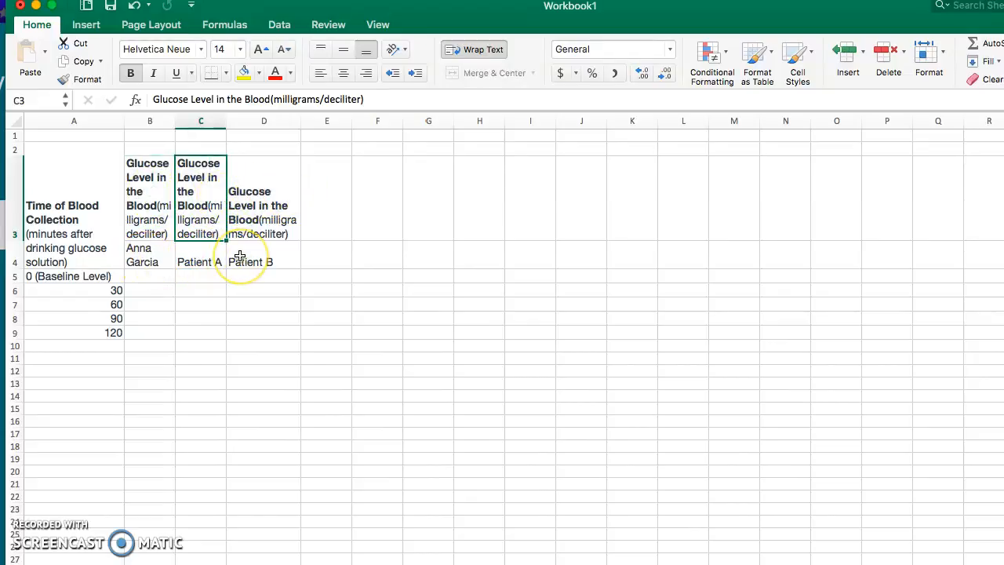
# Enter the first patient's glucose levels in B5:B9 as 100, 200, 300, 400 and 300
pyautogui.click(149, 276)
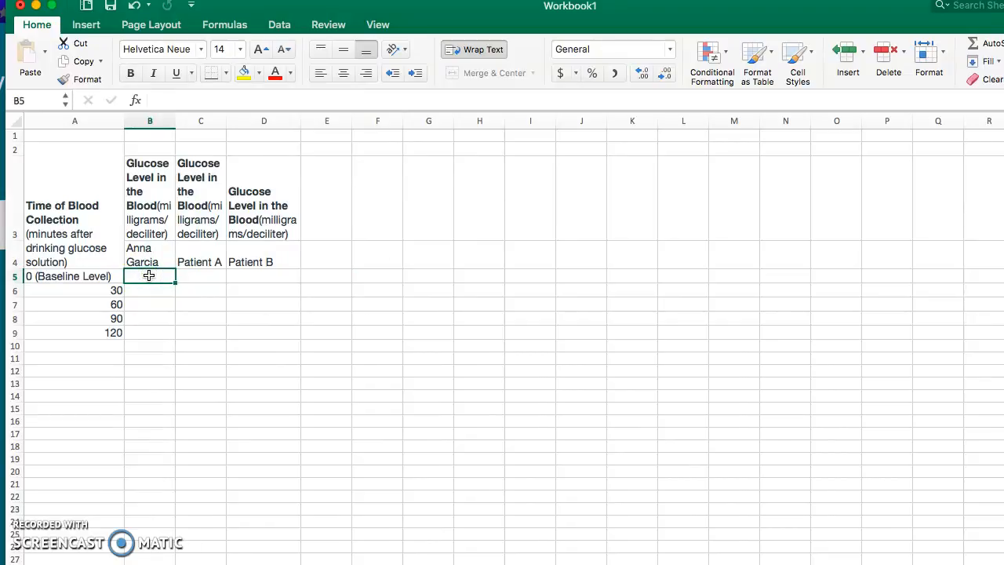
pyautogui.write('100')
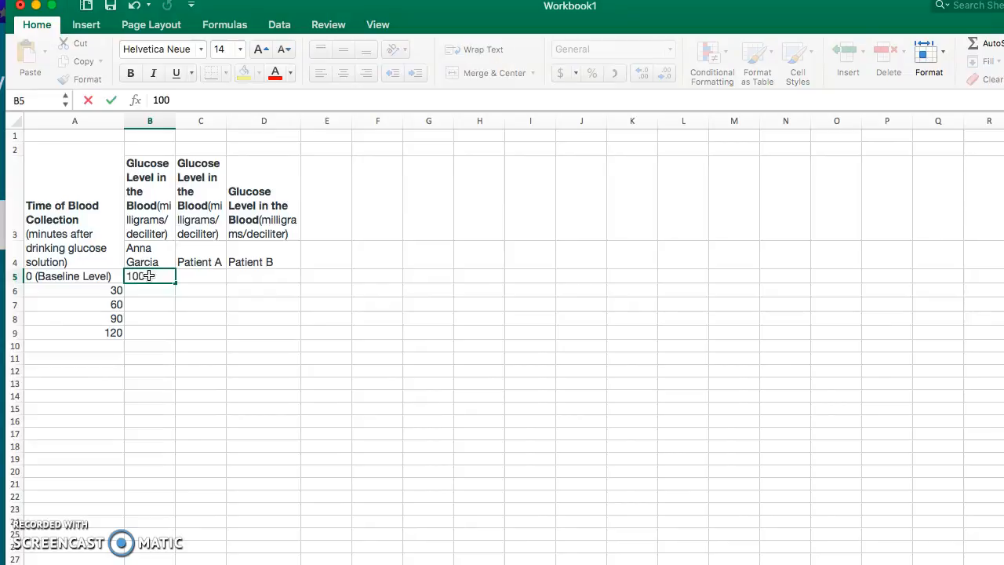
pyautogui.press('Return')
pyautogui.write('200')
pyautogui.press('Return')
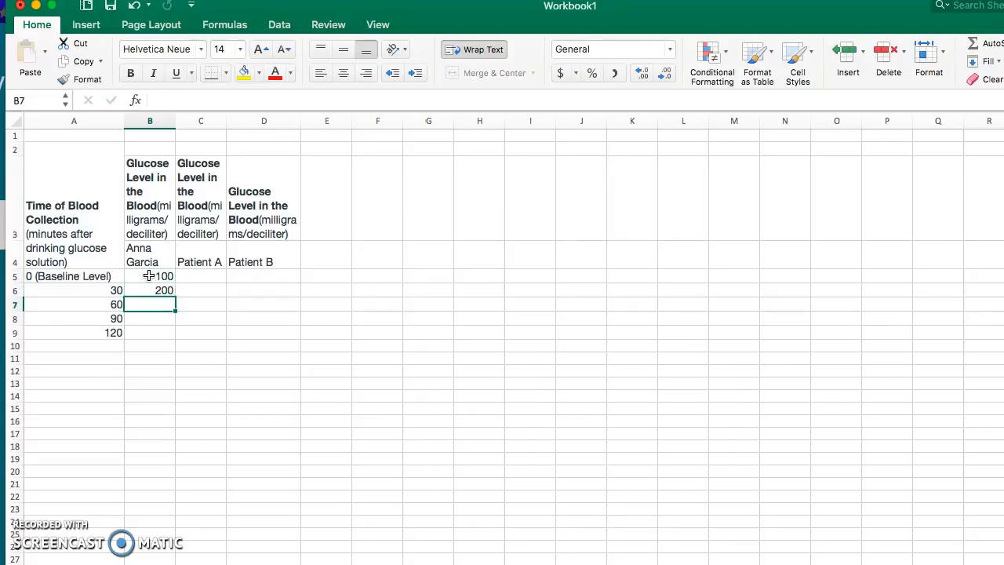
pyautogui.write('300')
pyautogui.press('Return')
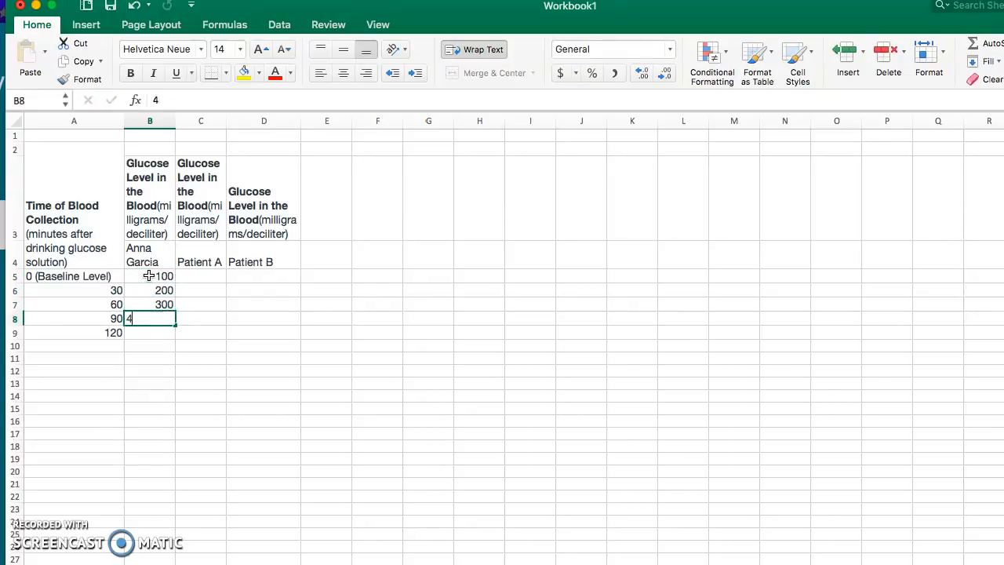
pyautogui.write('400')
pyautogui.press('Return')
pyautogui.write('30')
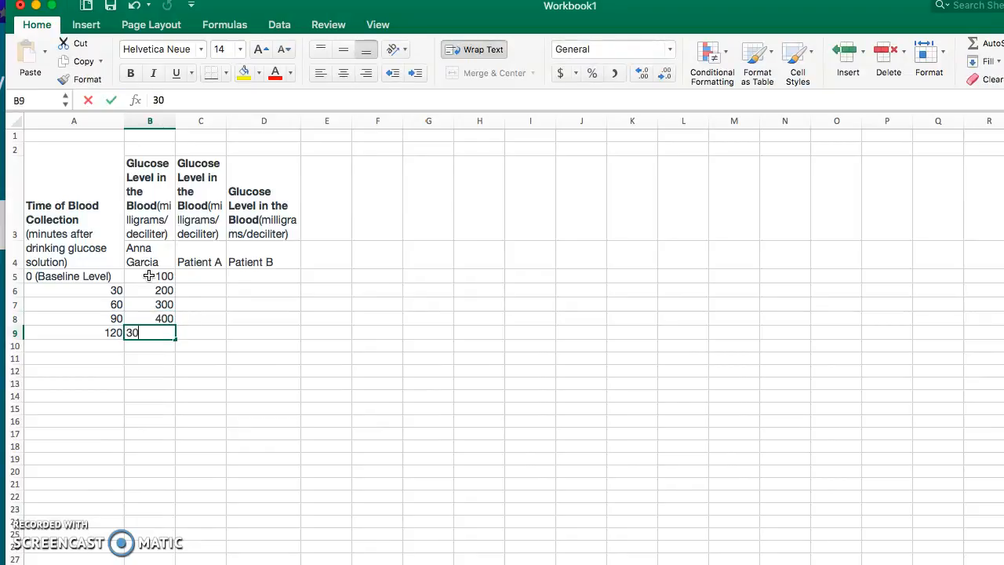
pyautogui.write('0')
pyautogui.press('Tab')
# Enter Patient A's glucose levels in C5:C9 as 200, 300, 200, 200 and 200
pyautogui.press('Up')
pyautogui.press('Up')
pyautogui.press('Up')
pyautogui.press('Up')
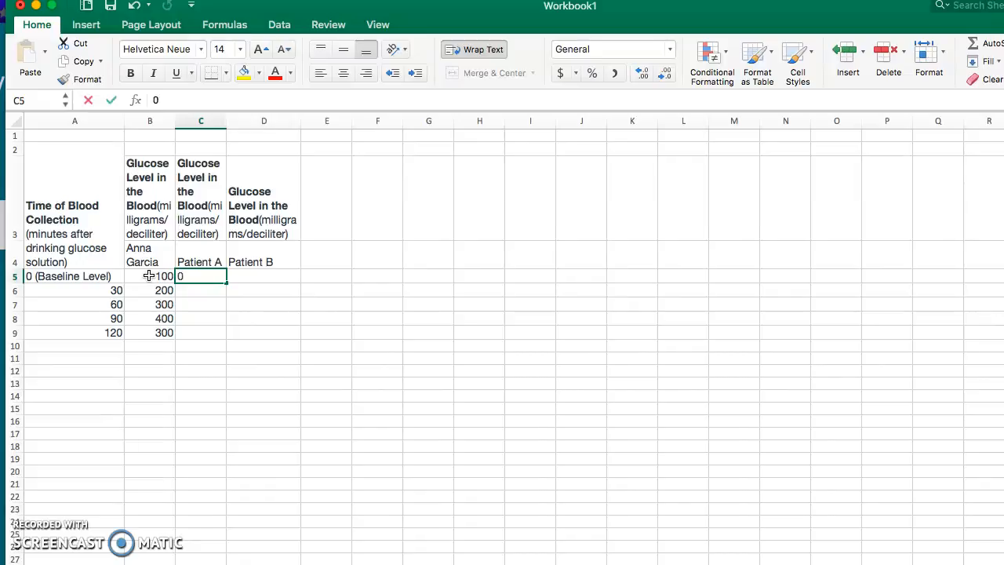
pyautogui.press('Return')
pyautogui.press('Up')
pyautogui.press('Return')
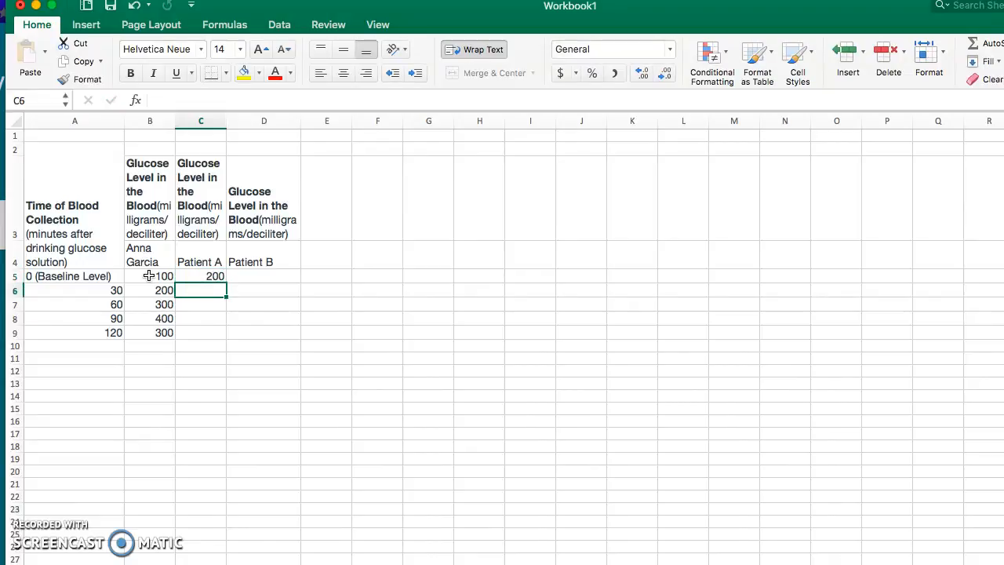
pyautogui.press('Return')
pyautogui.write('200')
pyautogui.press('Return')
pyautogui.write('200')
pyautogui.press('Return')
pyautogui.write('200')
pyautogui.press('Tab')
# Enter Patient B's glucose levels in D5:D9 as 200, 300, 400, 400 and 300
pyautogui.press('Up')
pyautogui.press('Up')
pyautogui.press('Up')
pyautogui.press('Up')
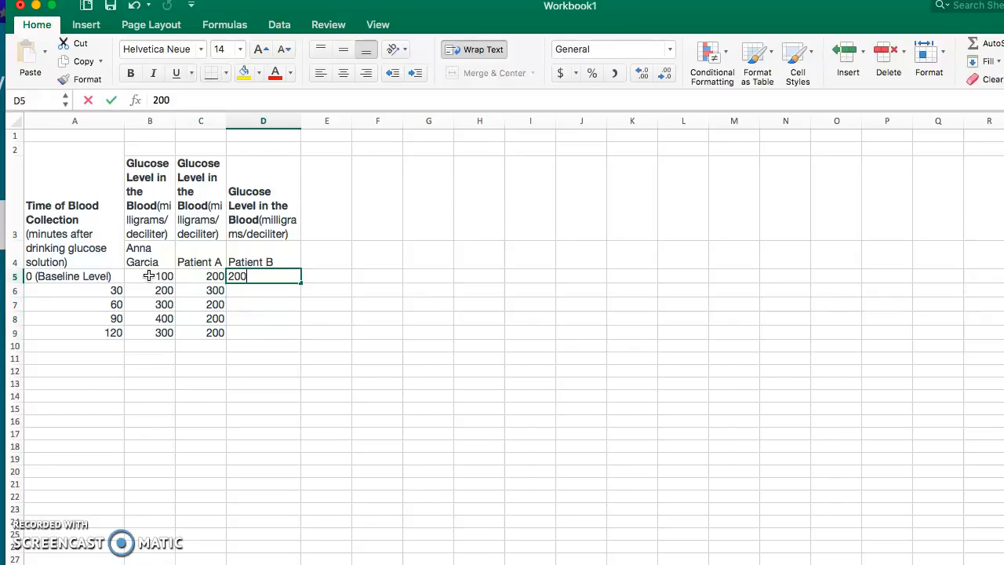
pyautogui.press('Return')
pyautogui.write('300')
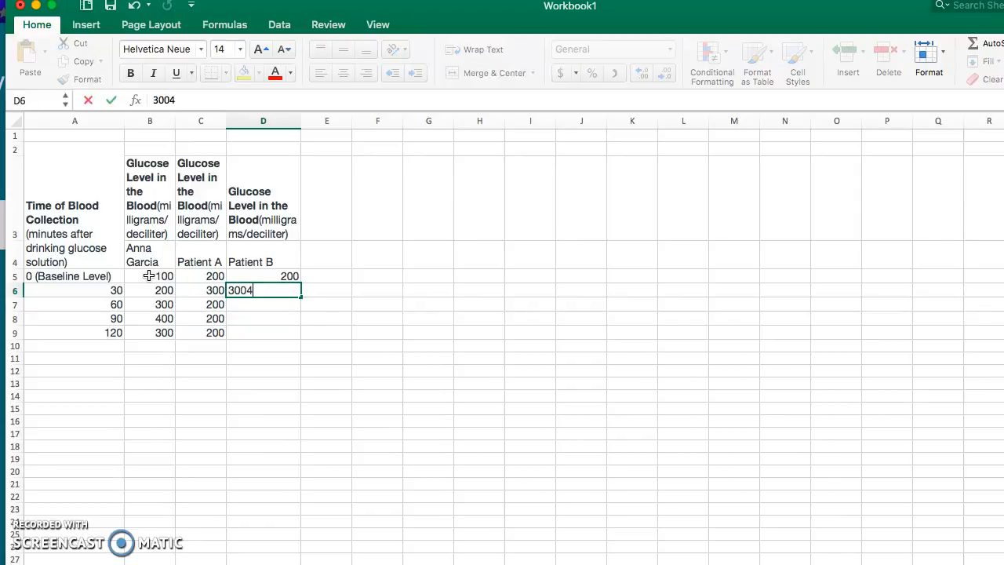
pyautogui.press('Return')
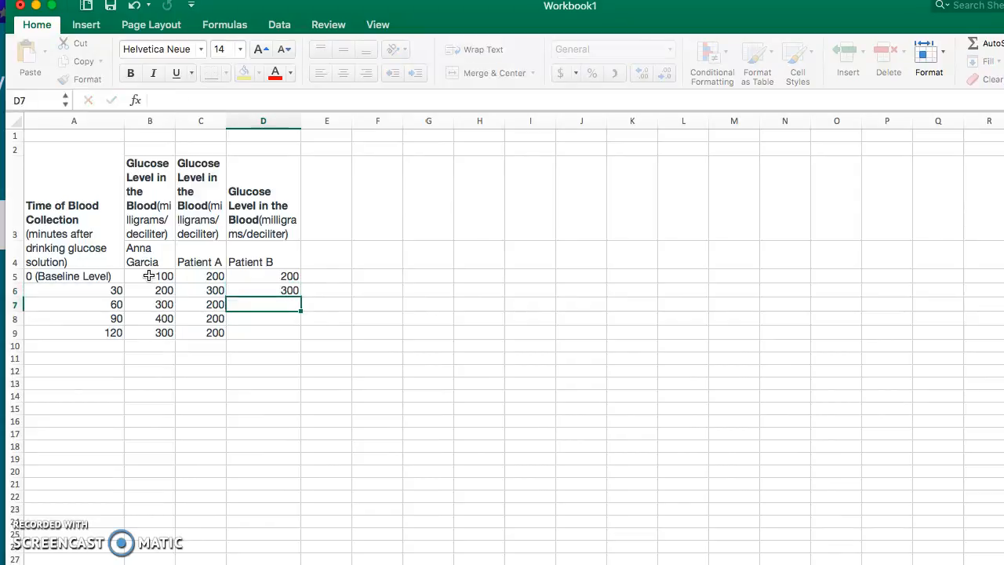
pyautogui.write('400')
pyautogui.press('Return')
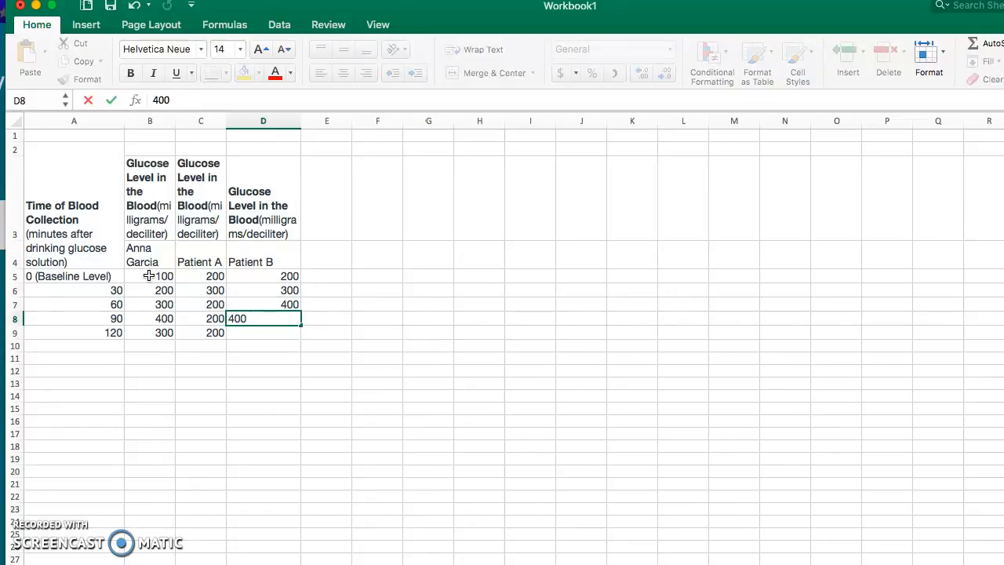
pyautogui.press('Return')
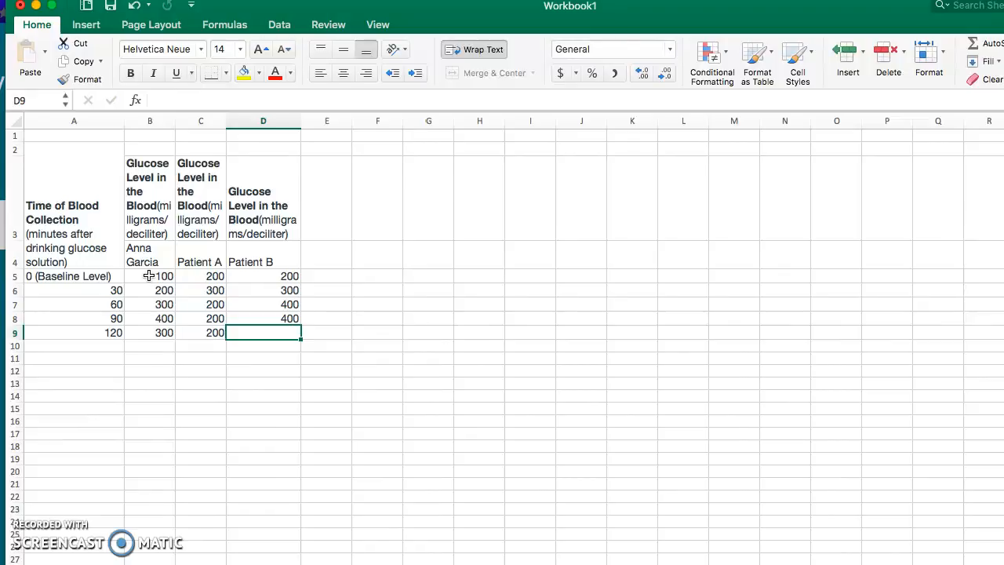
pyautogui.press('Return')
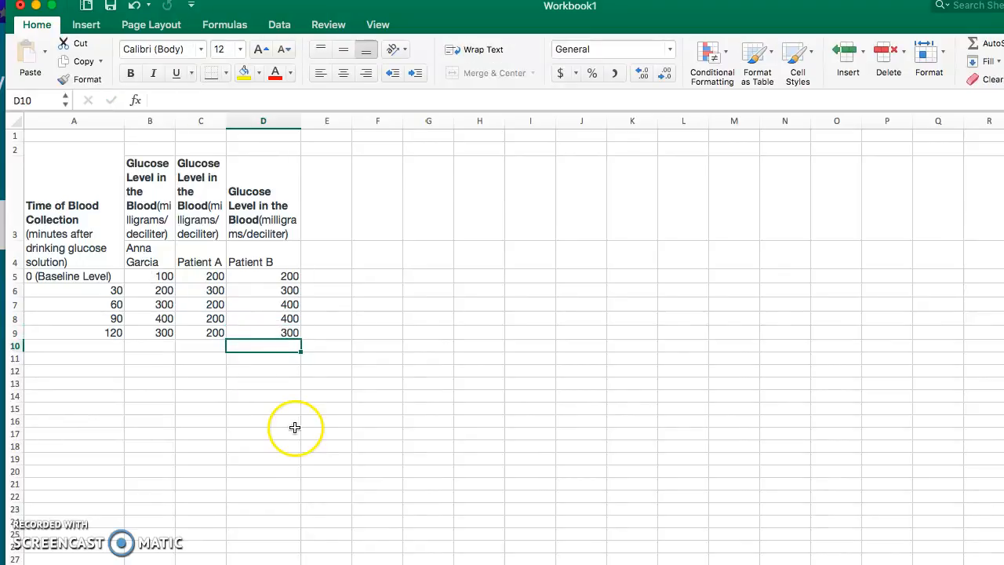
pyautogui.click(294, 428)
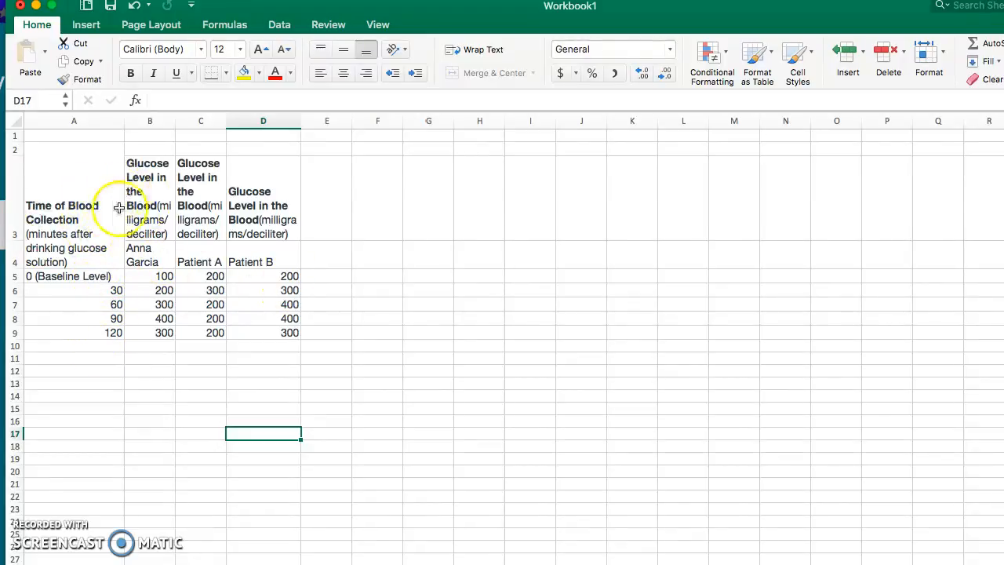
pyautogui.click(84, 216)
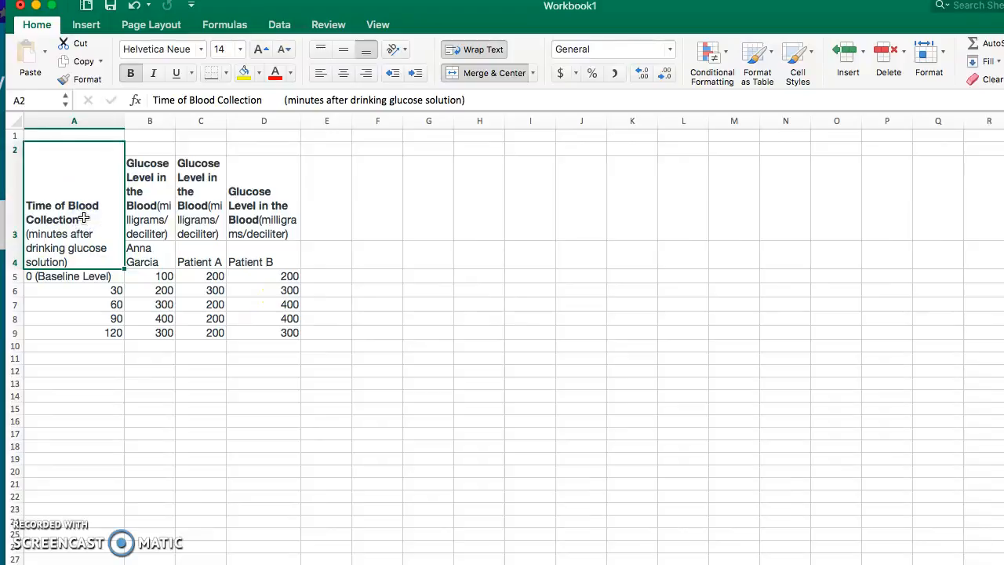
pyautogui.press('Delete')
pyautogui.click(112, 369)
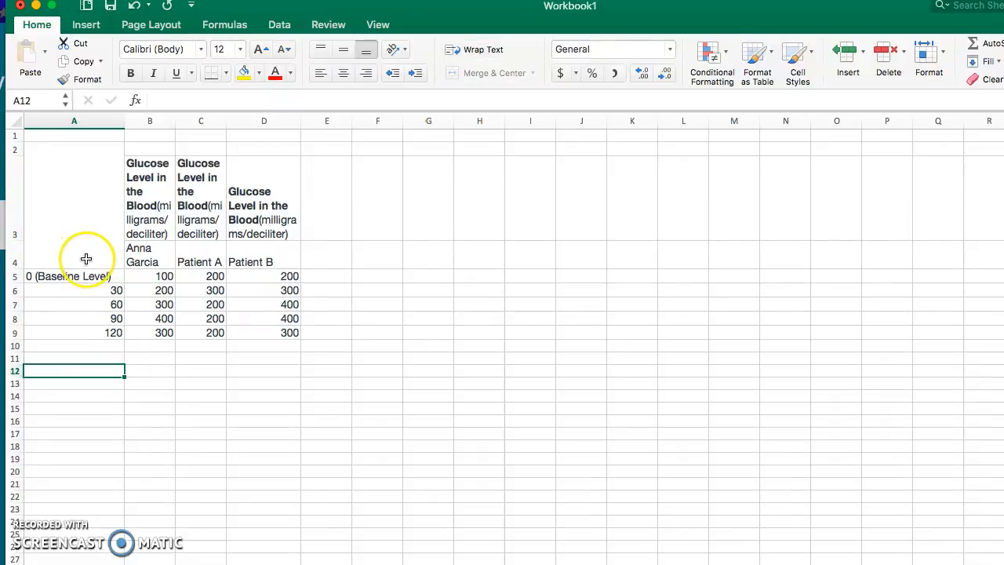
pyautogui.press('super+z')
pyautogui.click(99, 240)
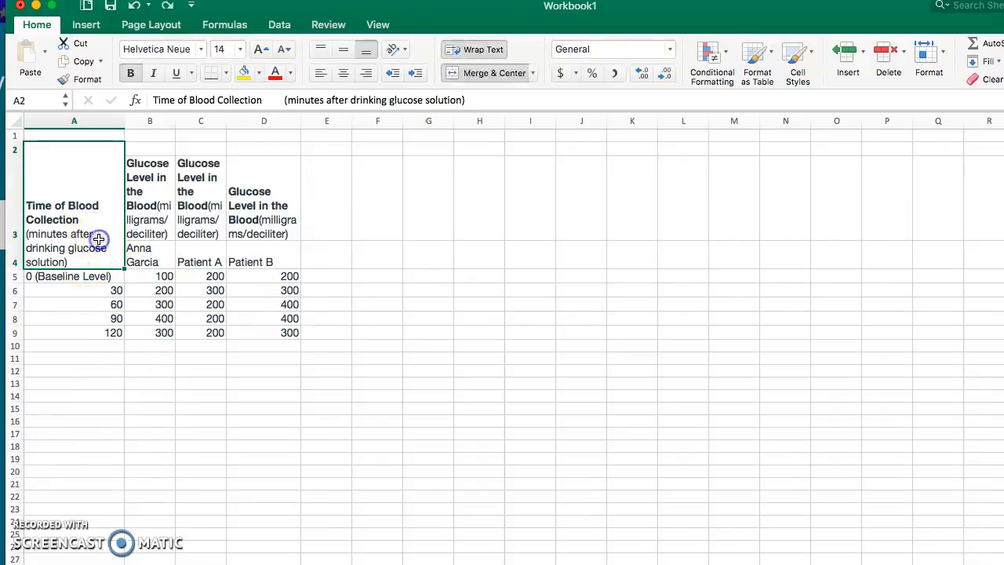
# Clear the blood collection time heading in A2 and the three glucose level headings in B3:D3
pyautogui.moveTo(81, 245); pyautogui.dragTo(244, 339)
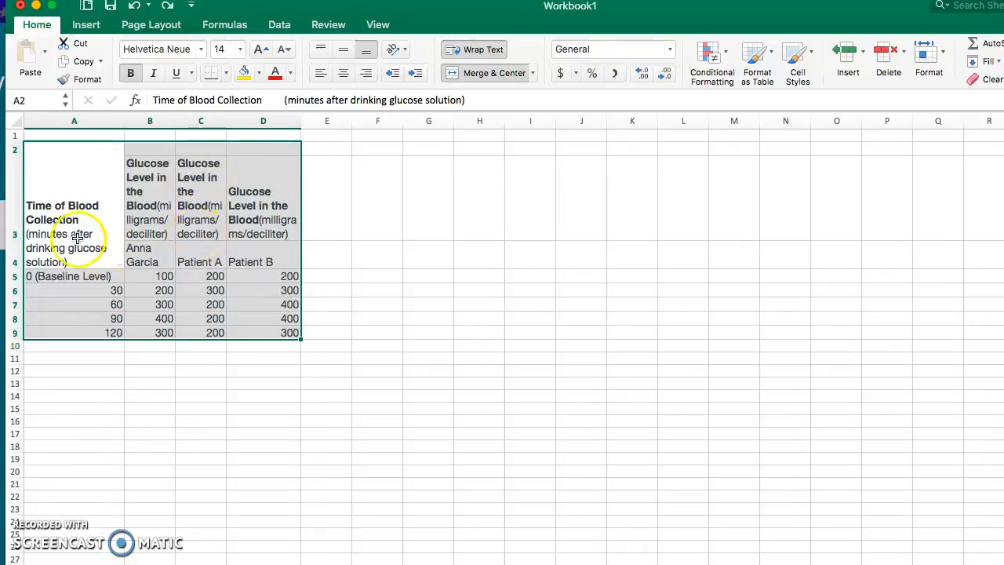
pyautogui.click(108, 241)
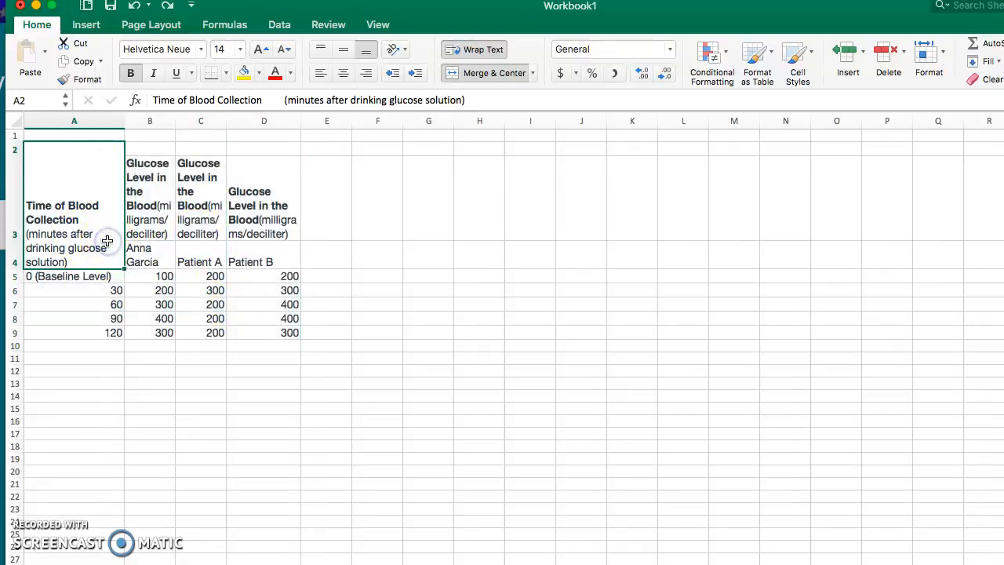
pyautogui.press('Delete')
pyautogui.click(142, 210)
pyautogui.press('Delete')
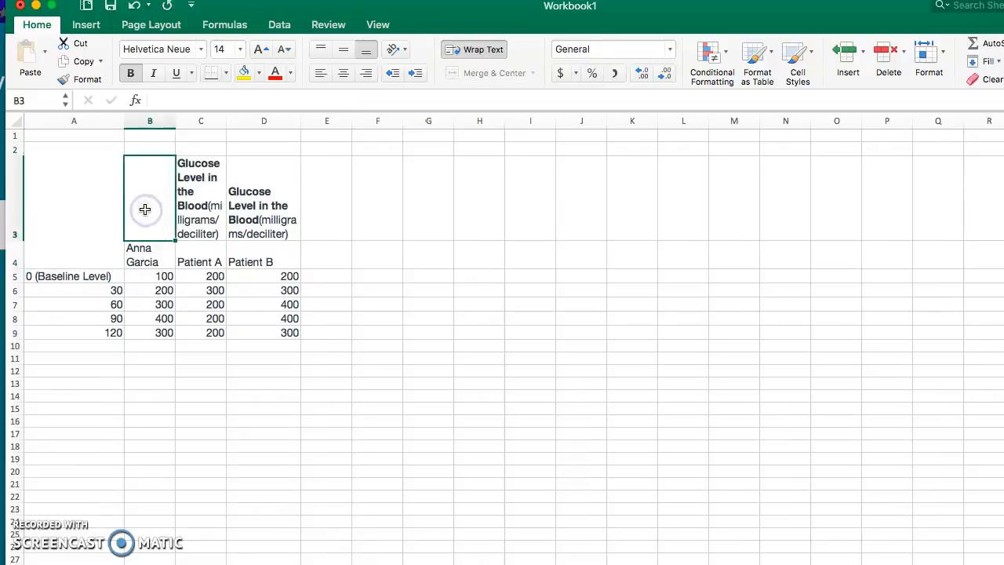
pyautogui.click(182, 204)
pyautogui.press('Delete')
pyautogui.click(247, 191)
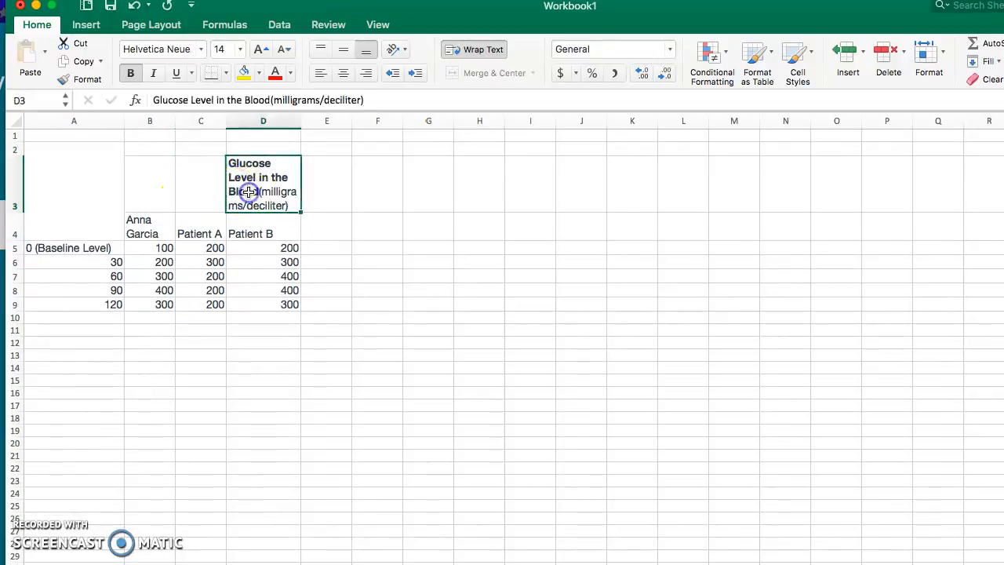
pyautogui.press('Delete')
pyautogui.click(253, 232)
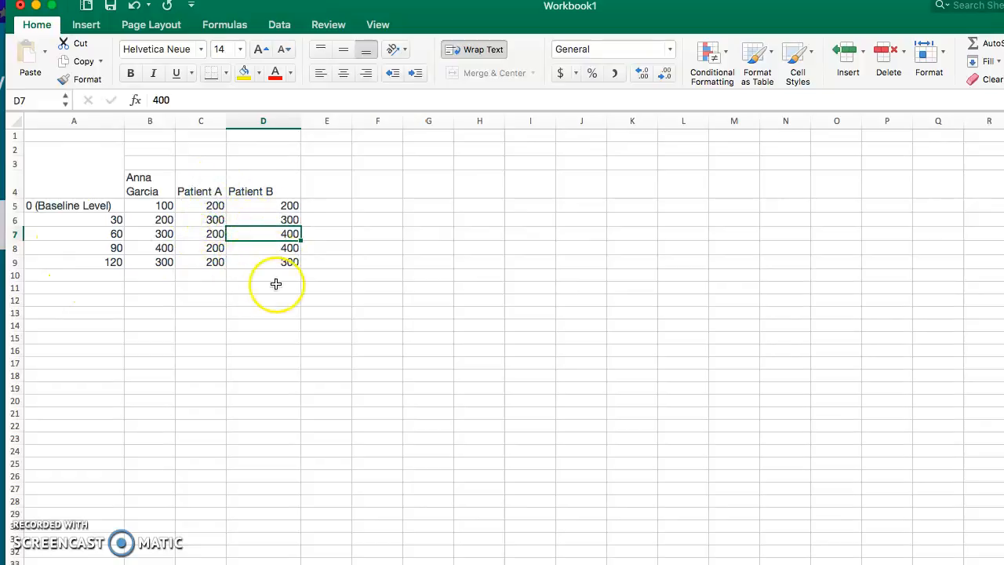
# Unmerge the empty heading cell A2:A4 above the time column
pyautogui.moveTo(77, 182); pyautogui.dragTo(286, 262)
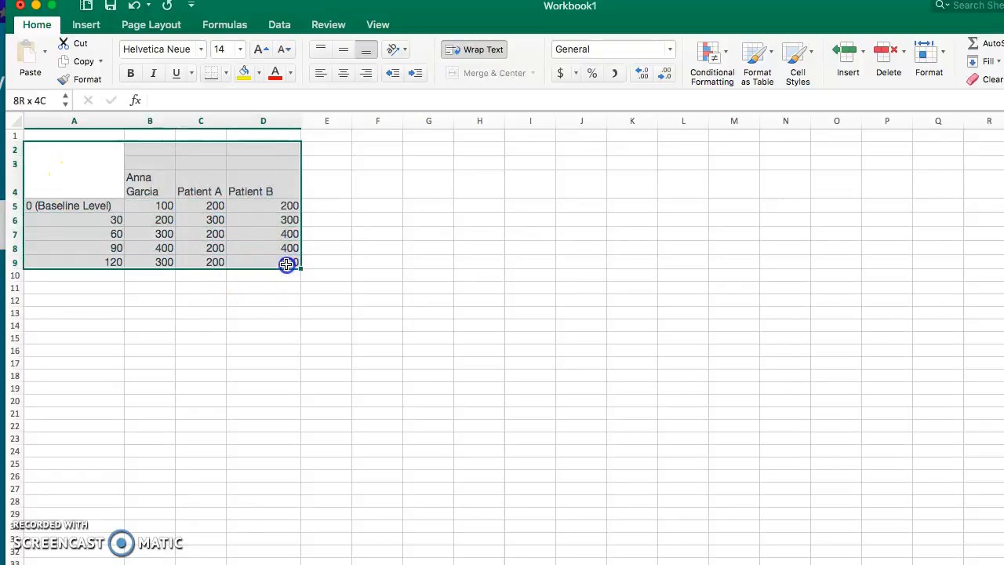
pyautogui.click(163, 203)
pyautogui.moveTo(73, 149); pyautogui.dragTo(85, 179)
pyautogui.click(459, 73)
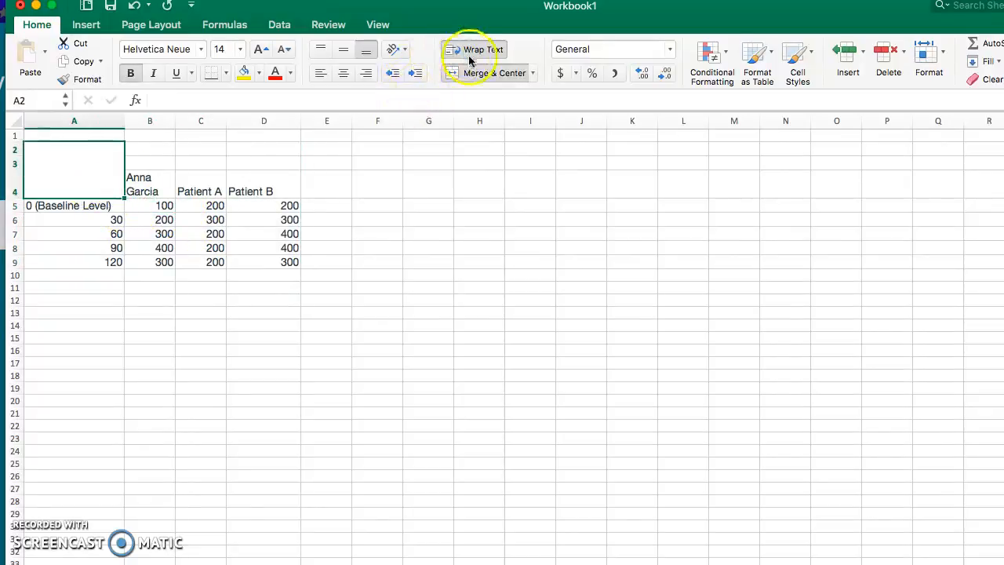
pyautogui.click(465, 74)
pyautogui.click(162, 182)
# Shorten the baseline label in A5 to the plain number 0
pyautogui.moveTo(223, 196); pyautogui.dragTo(264, 267)
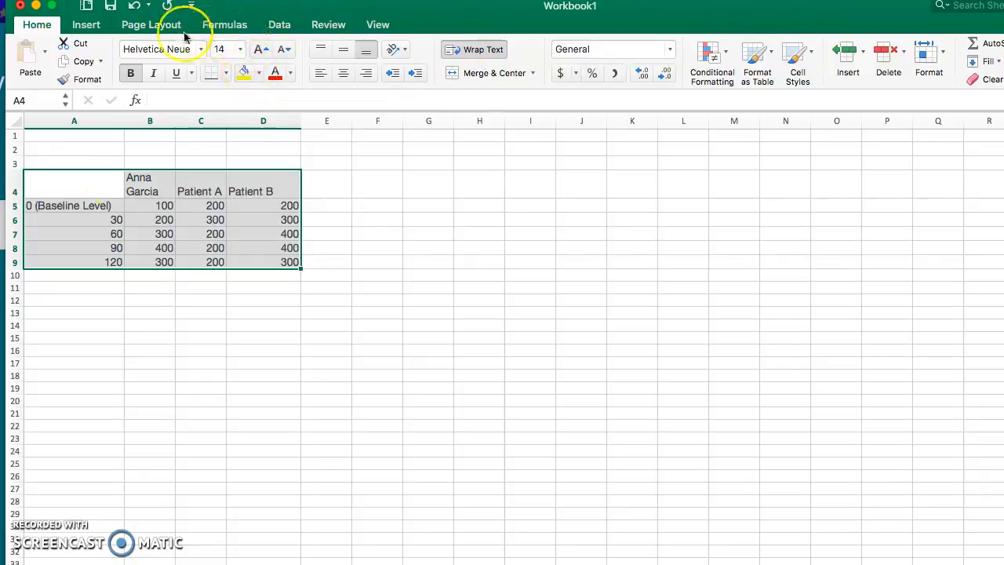
pyautogui.click(88, 25)
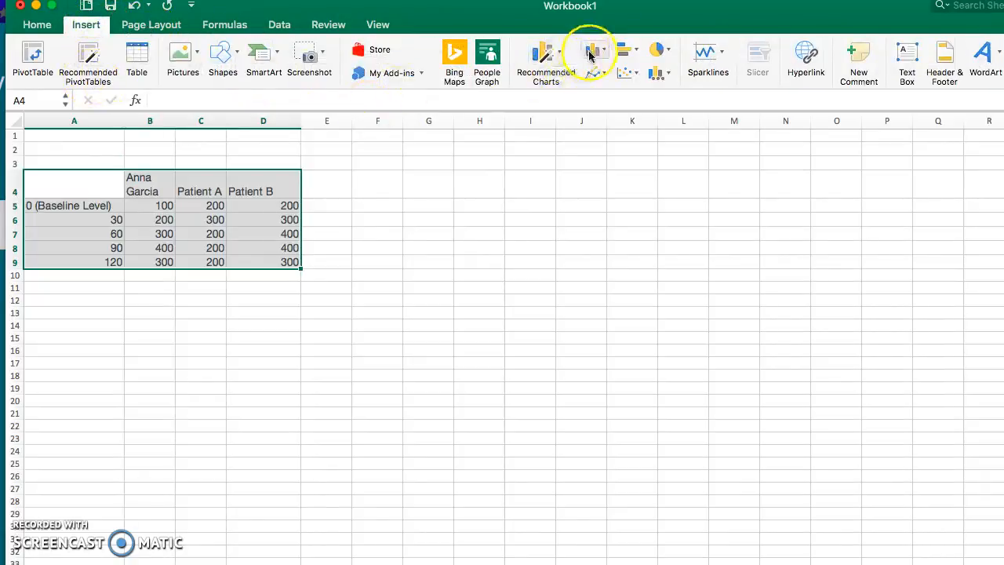
pyautogui.click(115, 208)
pyautogui.doubleClick(114, 206)
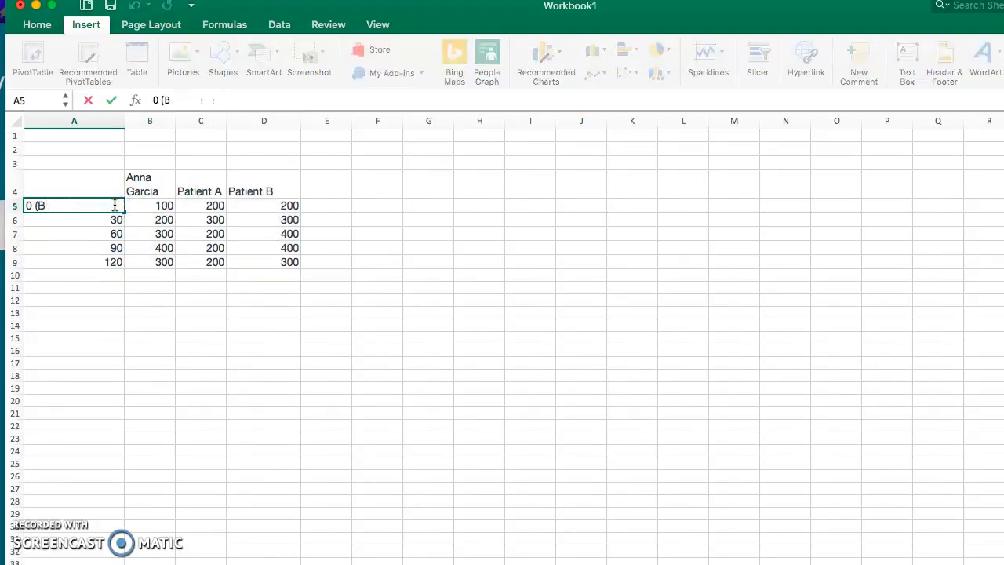
pyautogui.click(118, 300)
# Insert a Scatter with Smooth Lines and Markers chart from A4:D9 and place it beside the table around G4:L16
pyautogui.moveTo(99, 193); pyautogui.dragTo(266, 261)
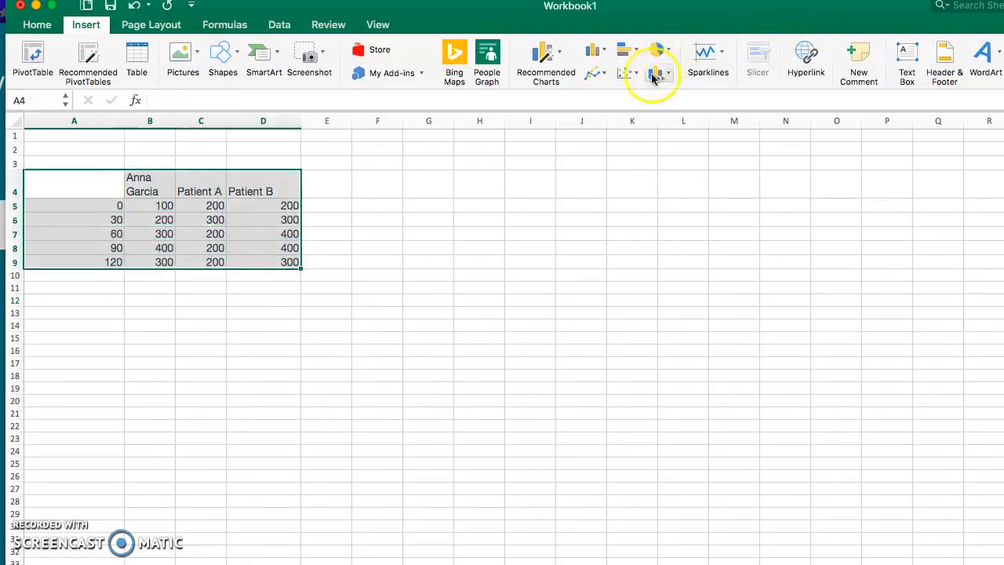
pyautogui.click(629, 71)
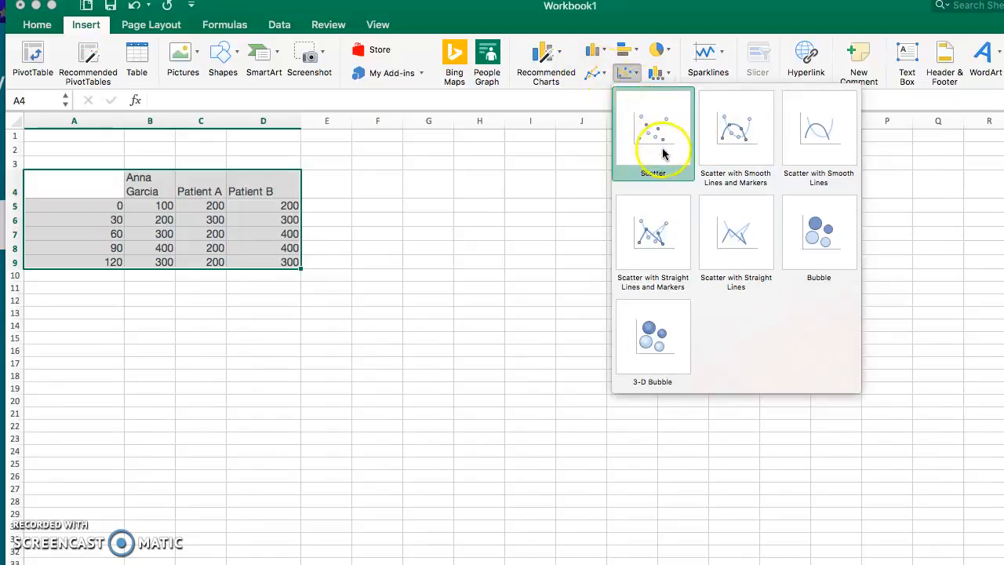
pyautogui.click(725, 145)
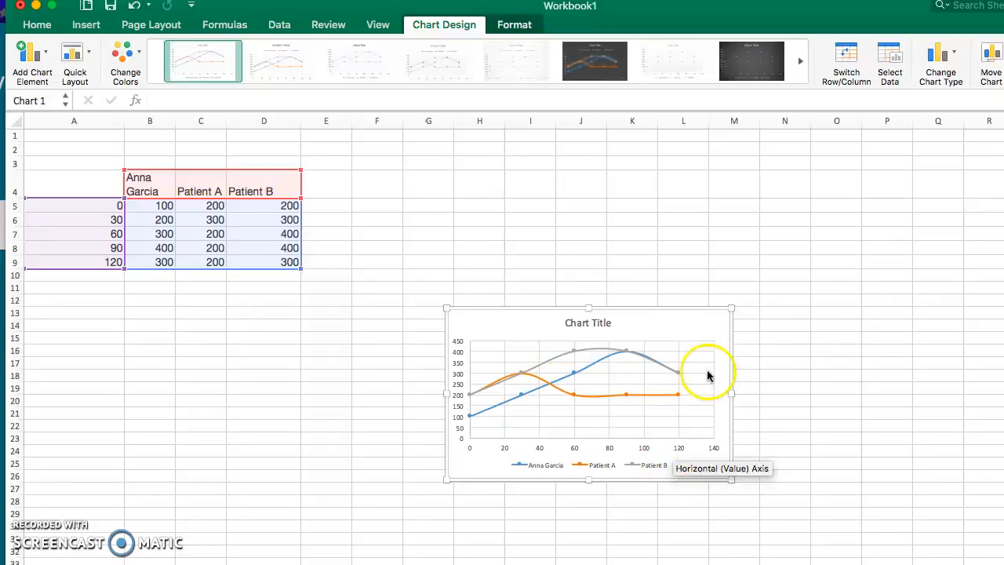
pyautogui.moveTo(717, 325); pyautogui.dragTo(669, 201)
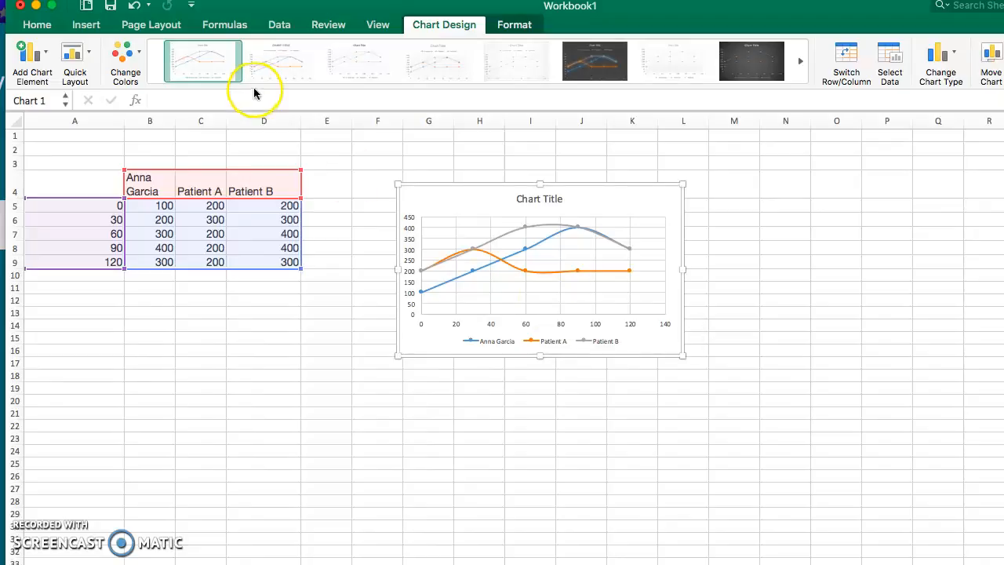
# Try several preset chart styles on the scatter chart, including the dark one, and return to the first style
pyautogui.click(269, 69)
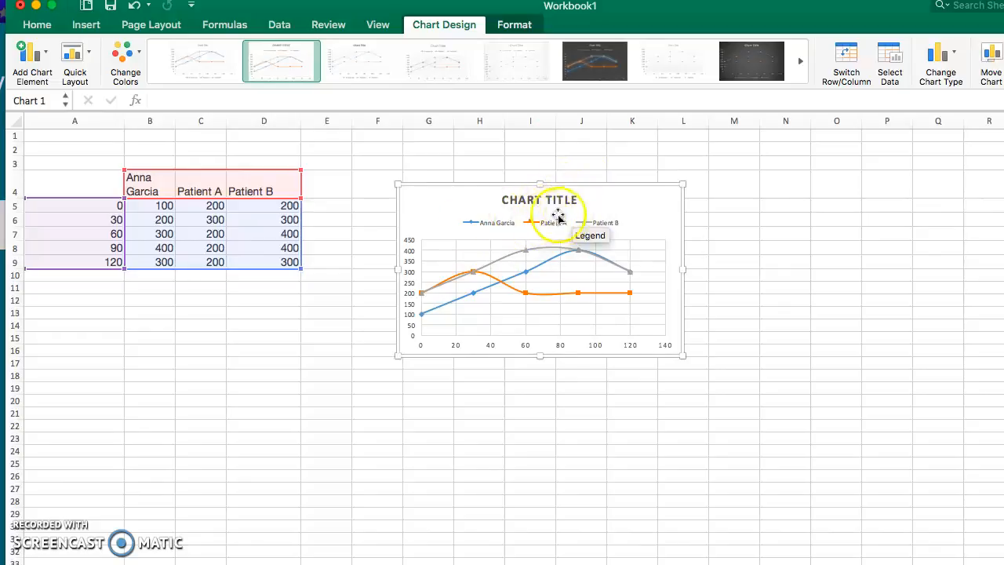
pyautogui.click(379, 63)
pyautogui.click(427, 65)
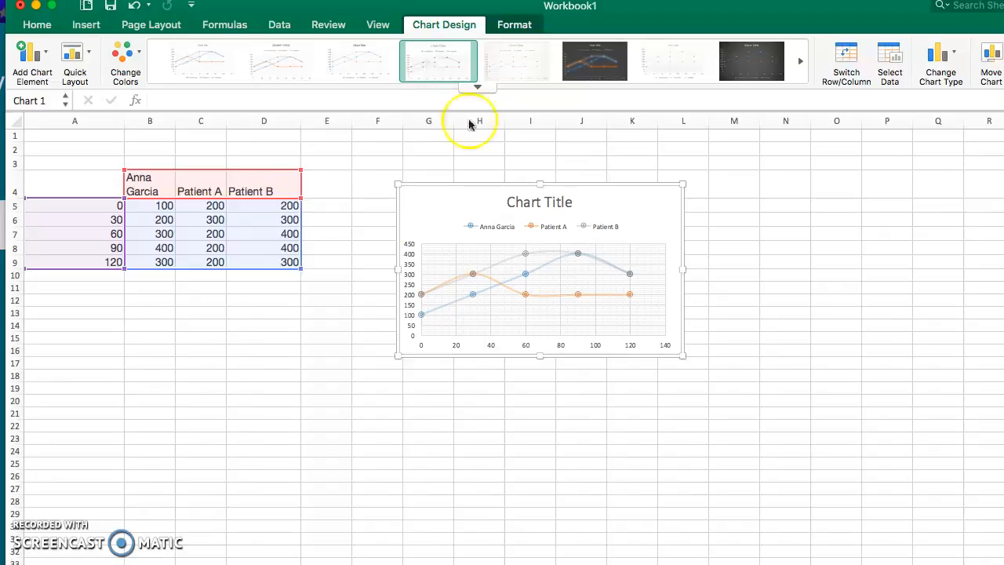
pyautogui.click(517, 71)
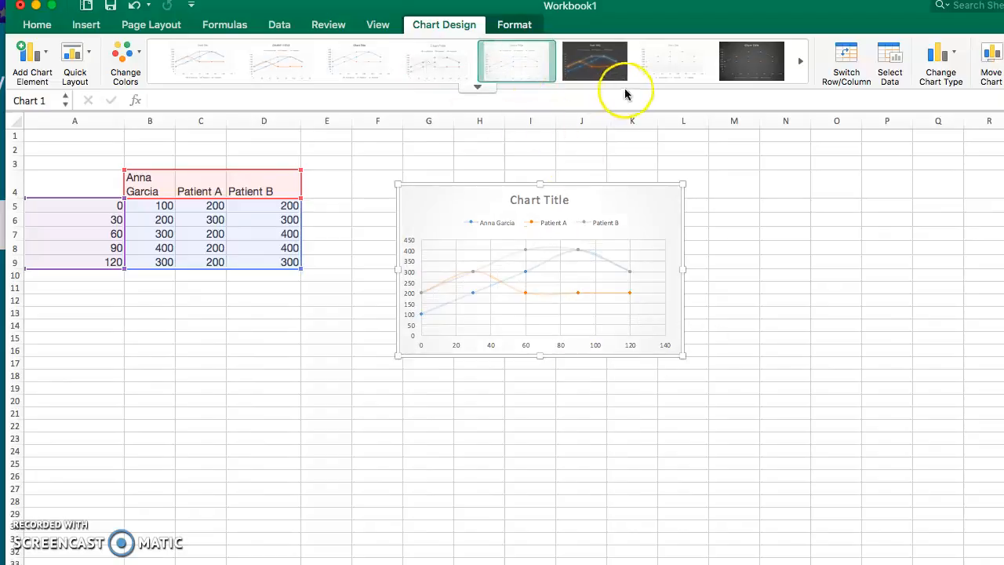
pyautogui.click(606, 67)
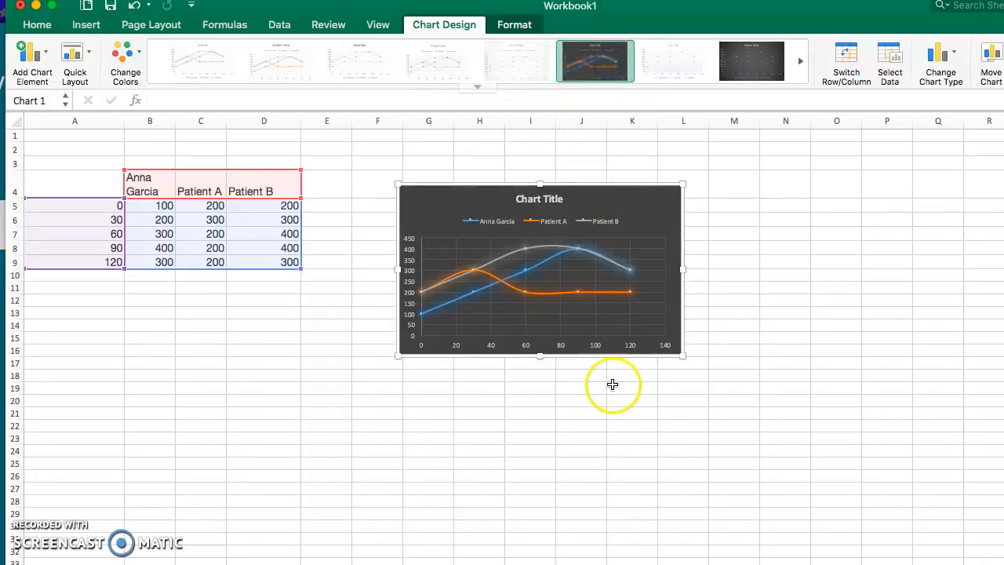
pyautogui.click(657, 61)
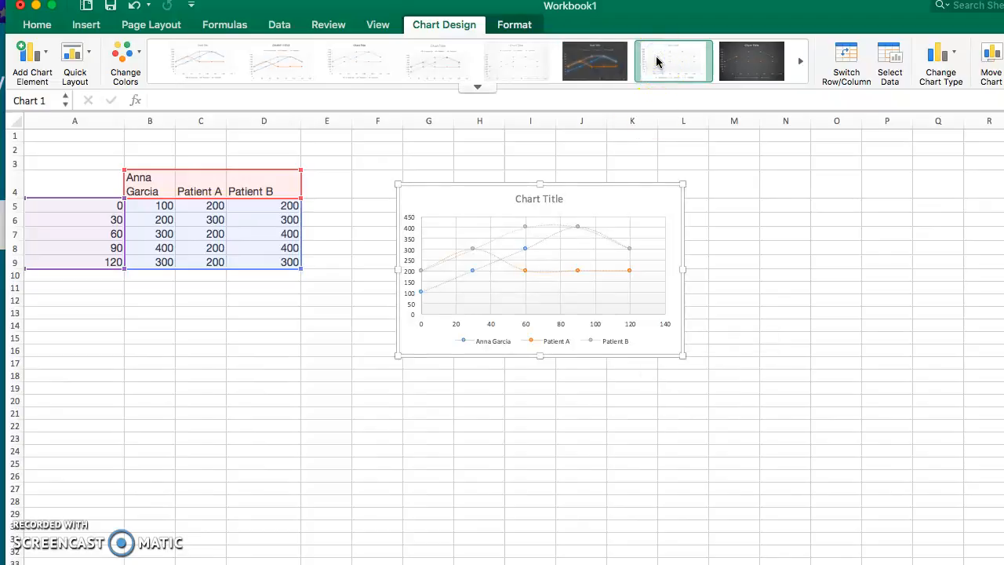
pyautogui.click(646, 65)
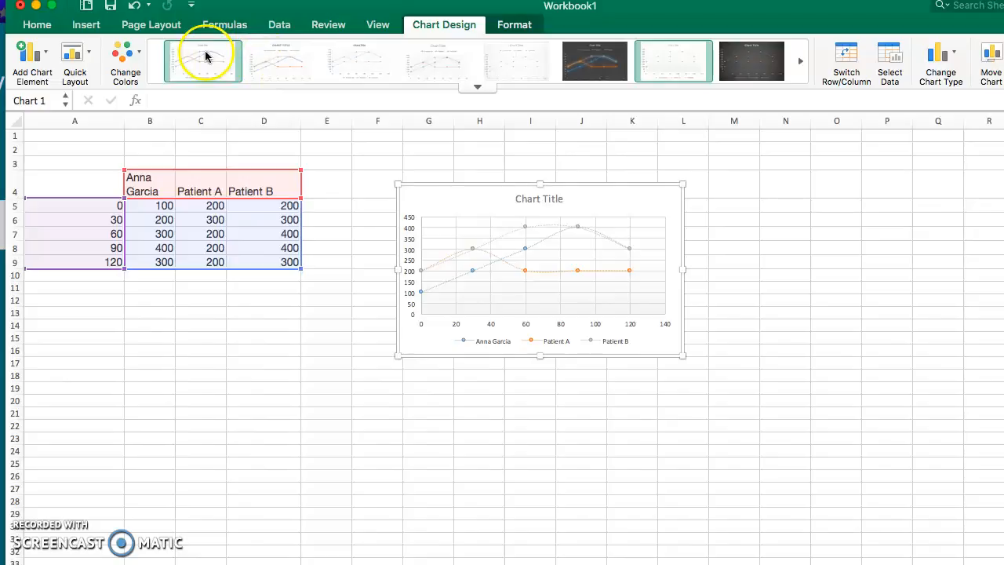
# Apply the Layout 1 quick layout to the scatter chart to add axis titles
pyautogui.click(86, 53)
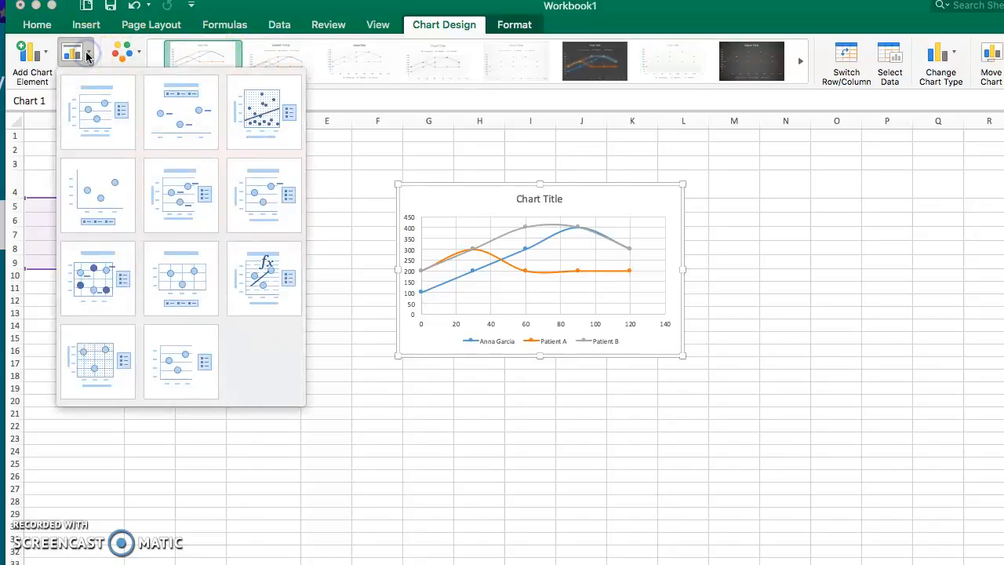
pyautogui.click(104, 107)
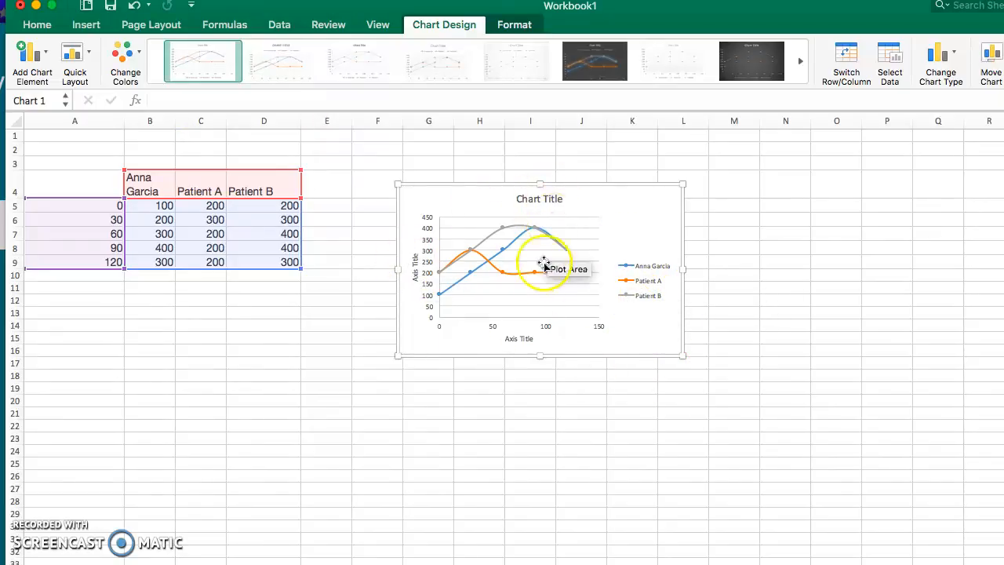
# Try to copy the blood collection time heading from the lab web page's table into the chart's horizontal axis title
pyautogui.click(511, 339)
pyautogui.doubleClick(512, 337)
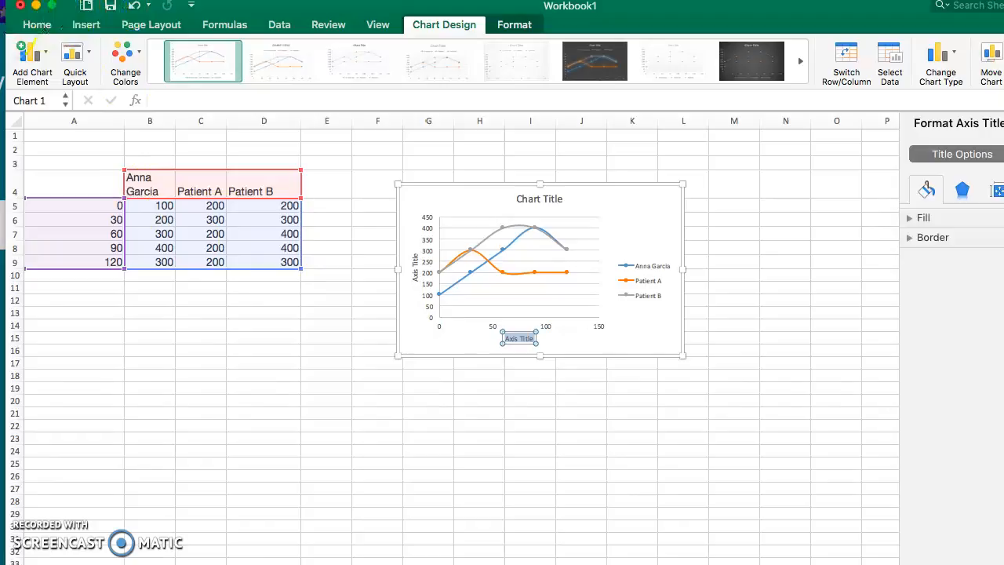
pyautogui.click(3, 47)
pyautogui.click(201, 242)
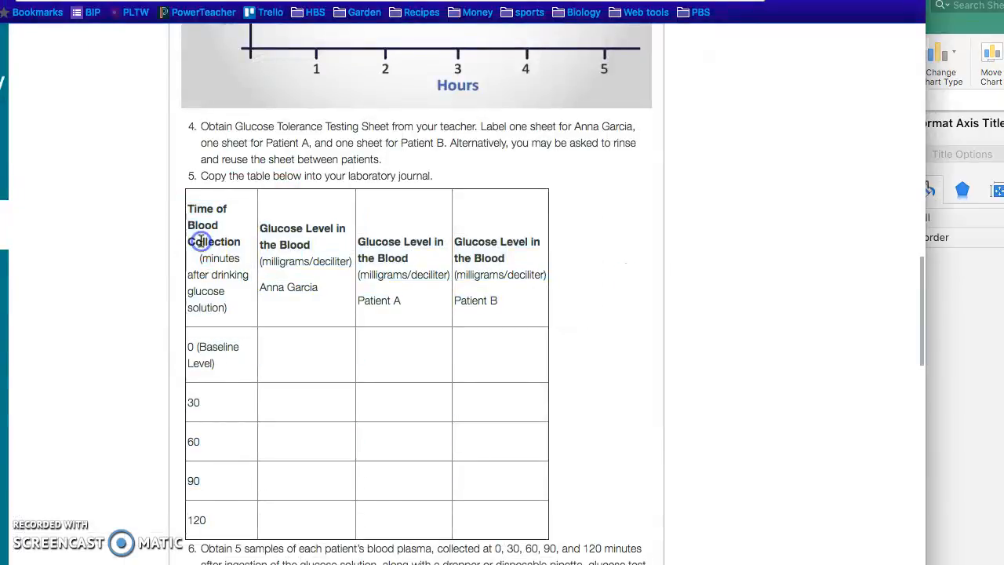
pyautogui.moveTo(182, 209); pyautogui.dragTo(247, 307)
pyautogui.click(981, 274)
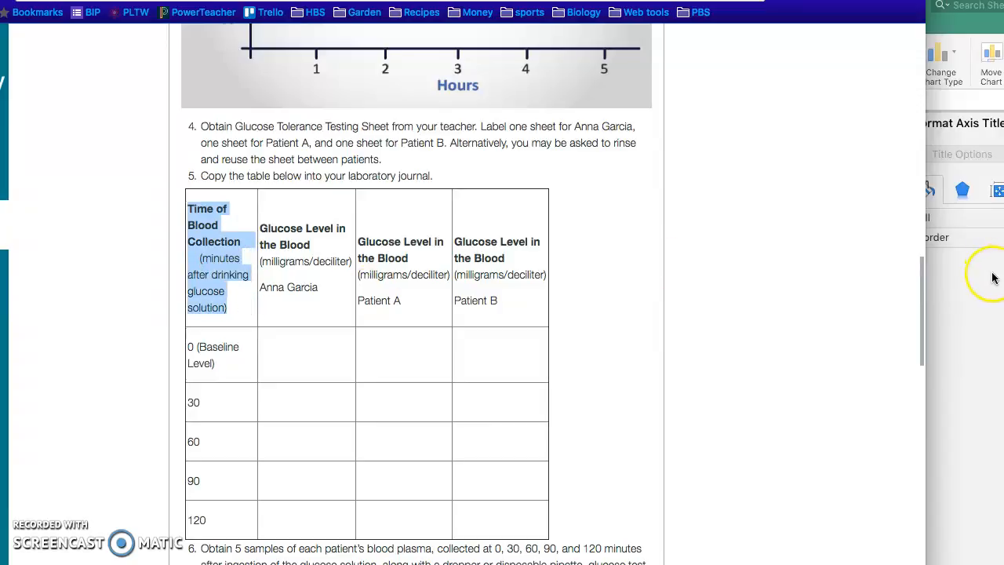
pyautogui.click(551, 253)
pyautogui.click(520, 339)
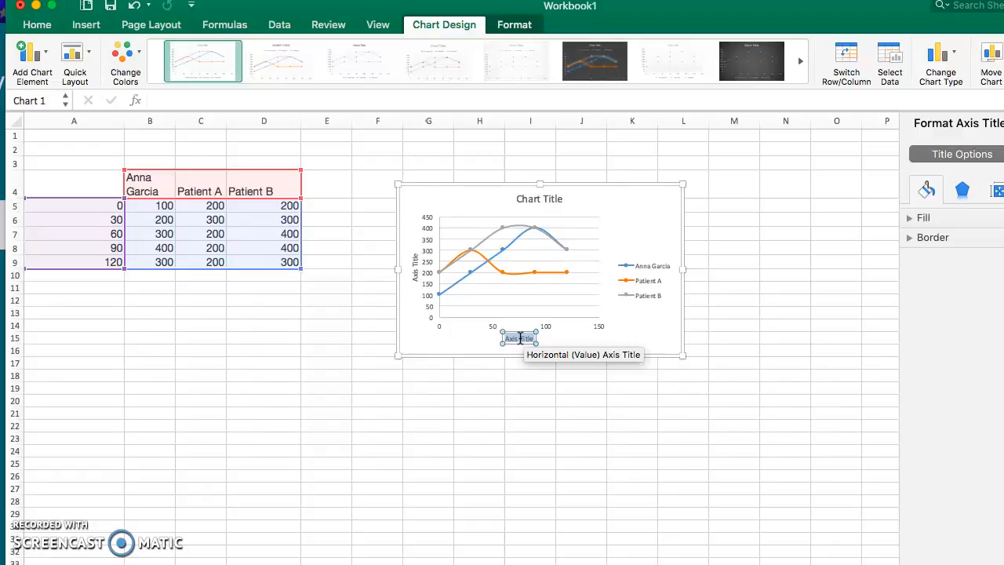
pyautogui.press('super+Tab')
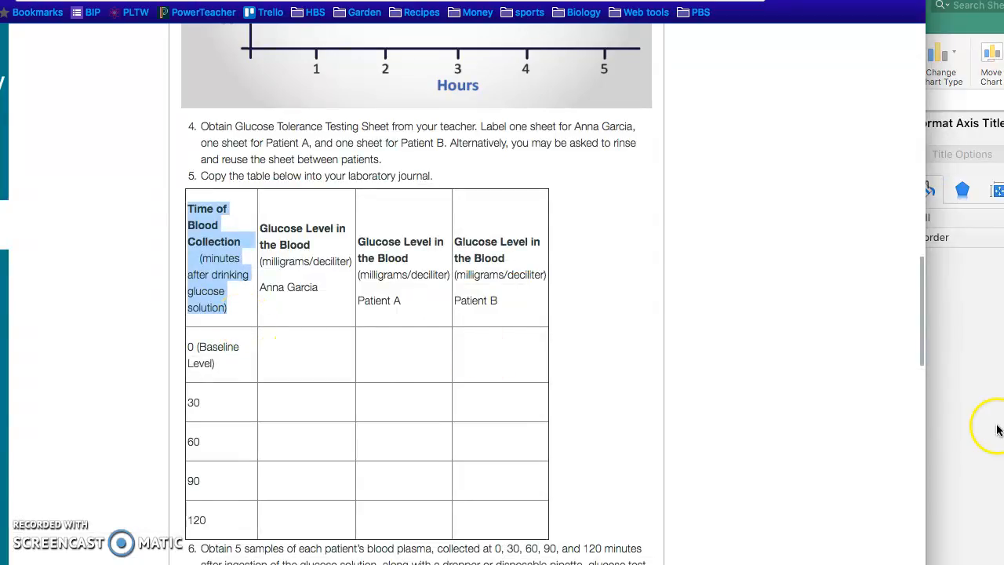
pyautogui.click(998, 430)
pyautogui.click(529, 337)
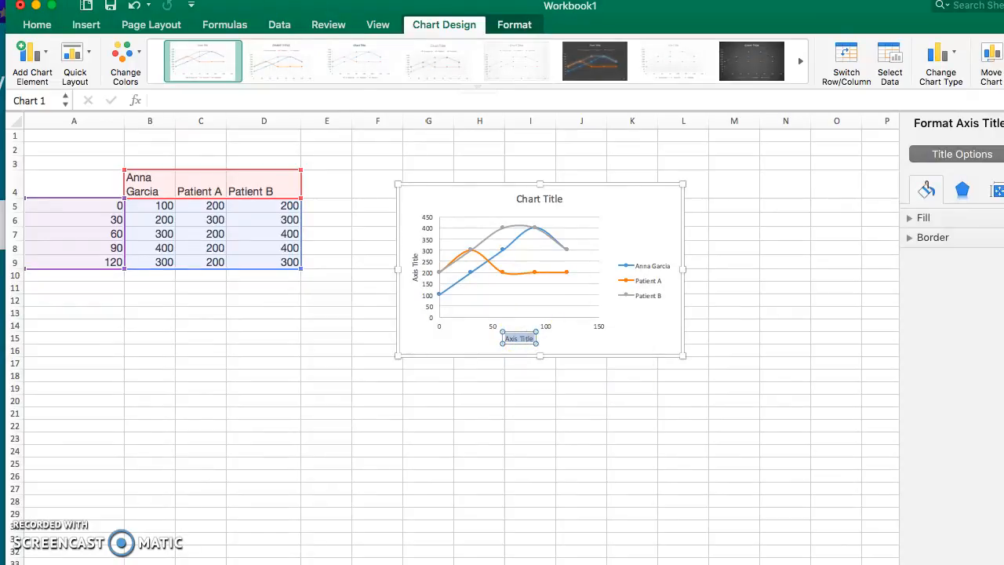
pyautogui.press('super+Tab')
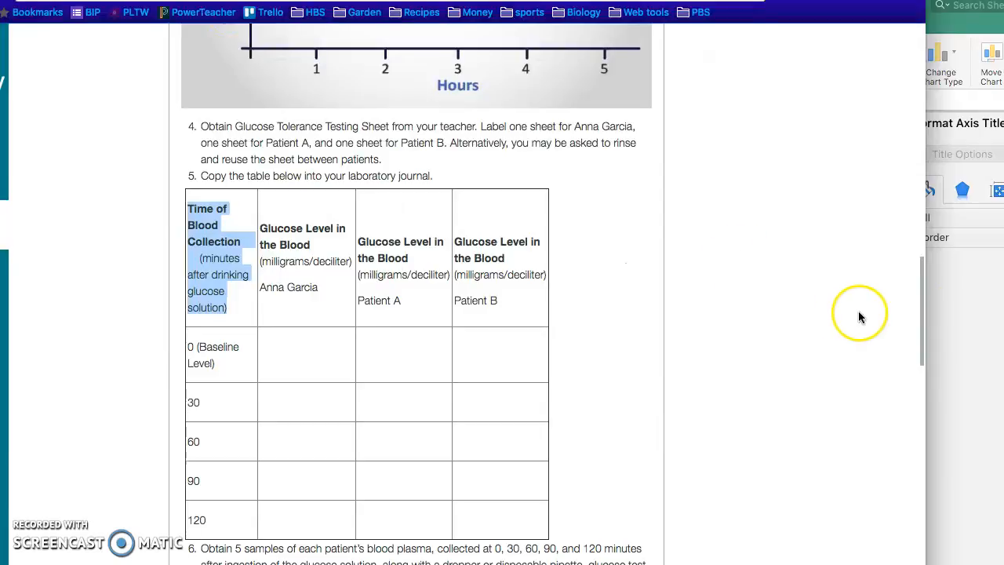
# Set the chart's horizontal axis title to "Time of Blood Collection in minutes"
pyautogui.click(965, 318)
pyautogui.write('Time of Blood Col')
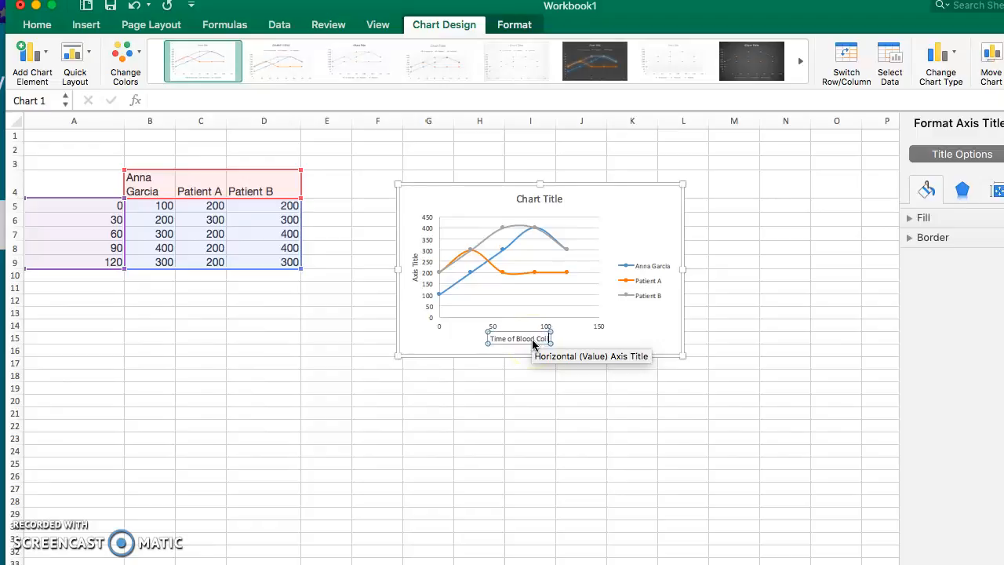
pyautogui.write('lection in minutes')
pyautogui.click(605, 369)
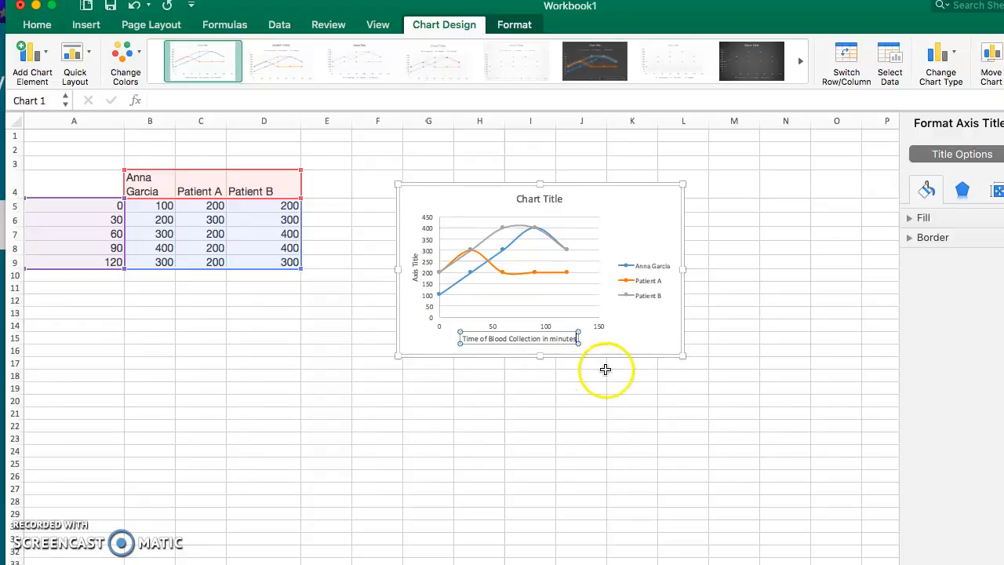
pyautogui.click(515, 417)
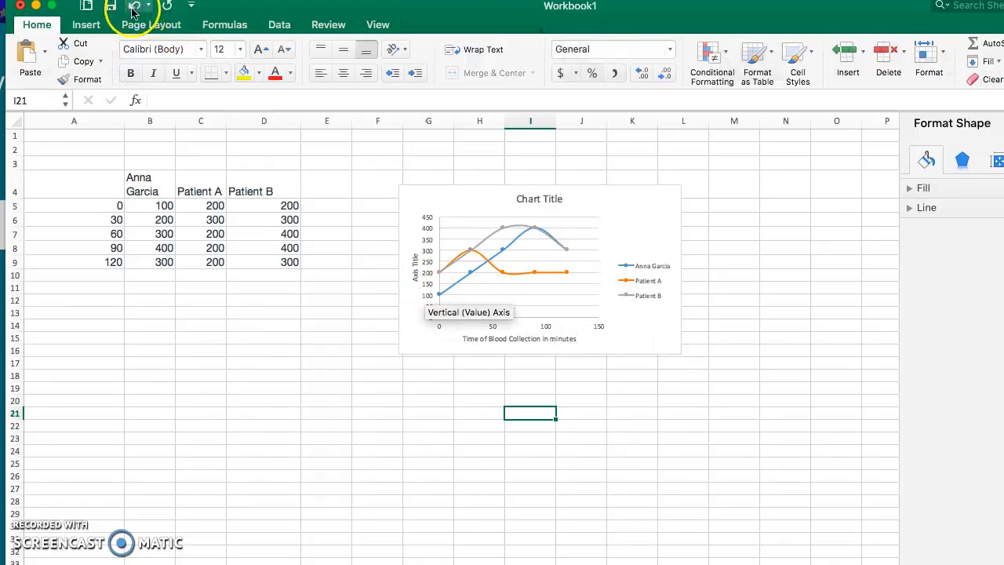
# Check the glucose level heading on the lab web page and set the chart's vertical axis title to "Glucose Level in the Blood (mg/dl)"
pyautogui.press('super+Tab')
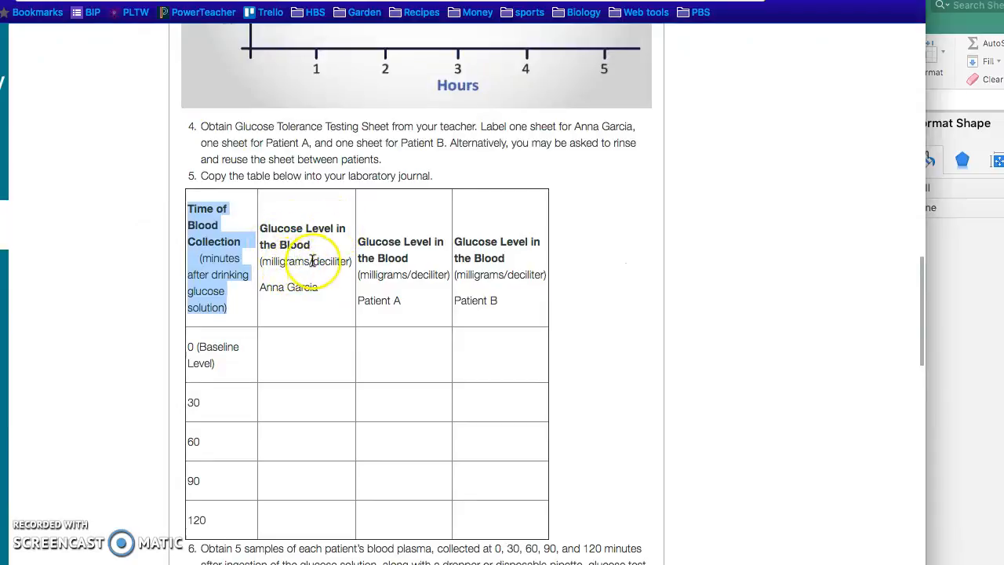
pyautogui.click(964, 263)
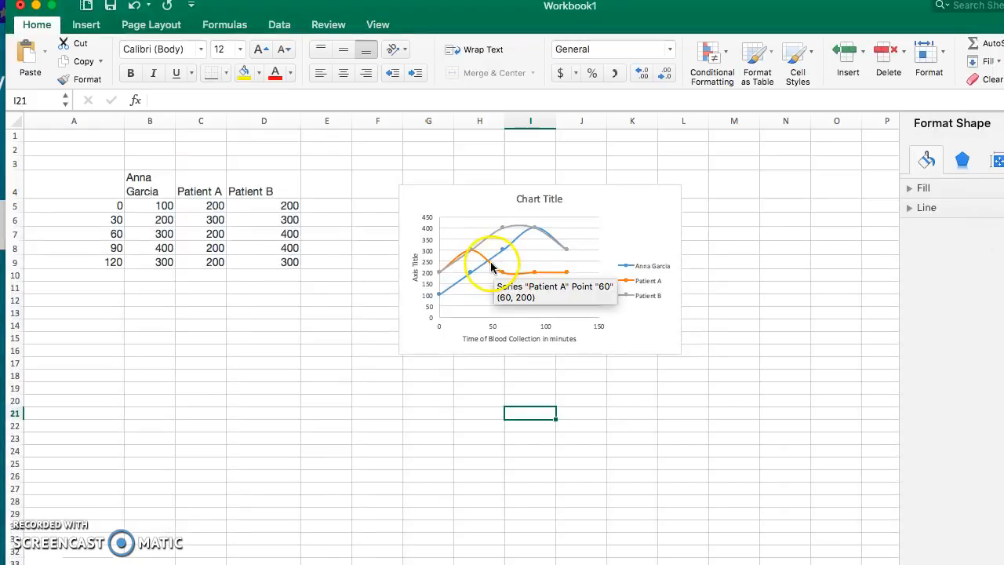
pyautogui.click(415, 265)
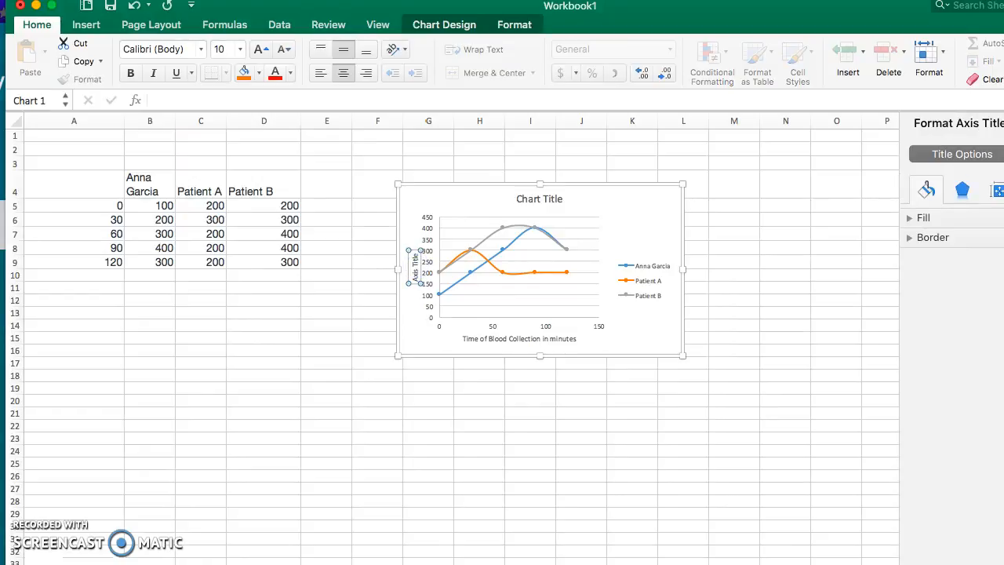
pyautogui.press('super+Tab')
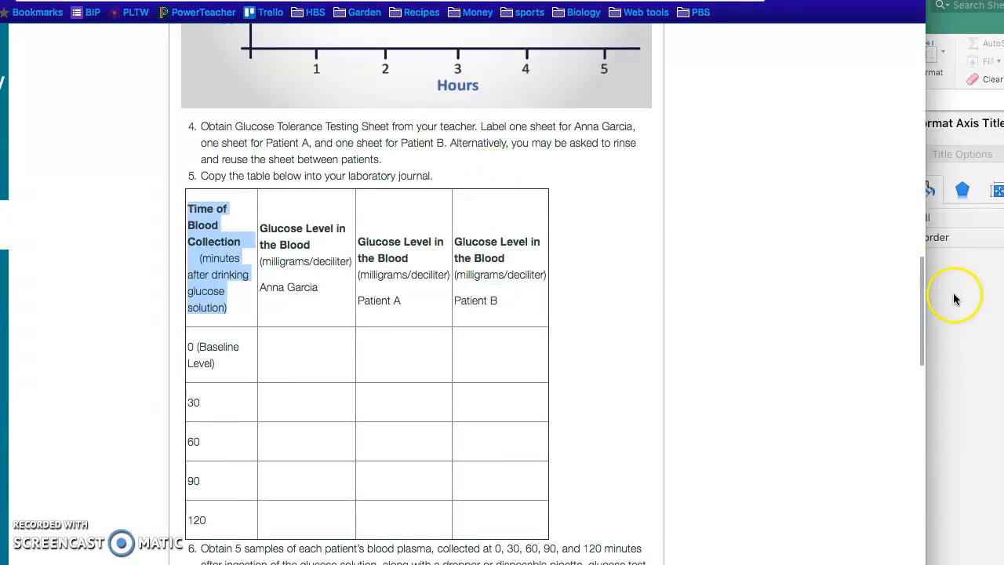
pyautogui.click(955, 300)
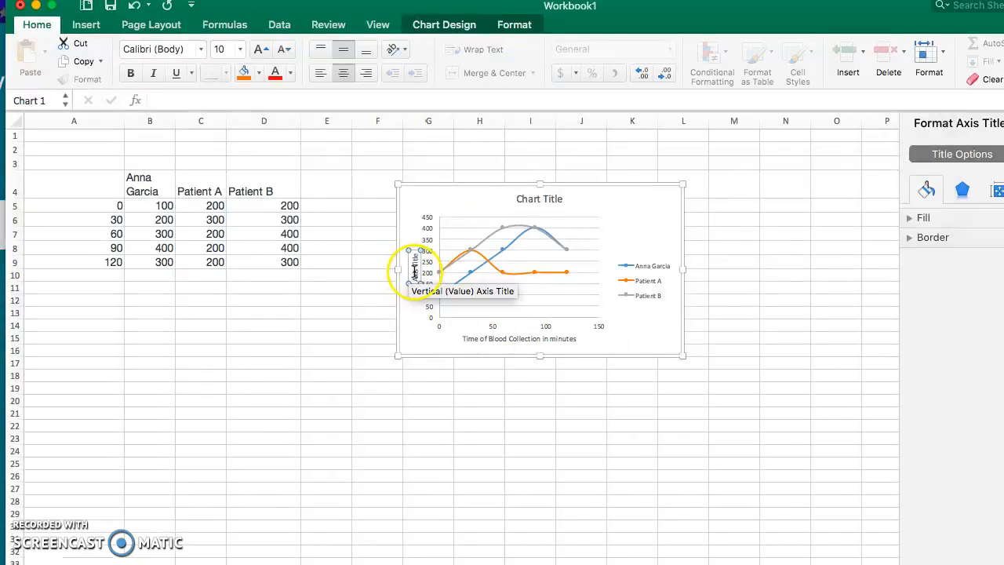
pyautogui.tripleClick(414, 272)
pyautogui.press('BackSpace')
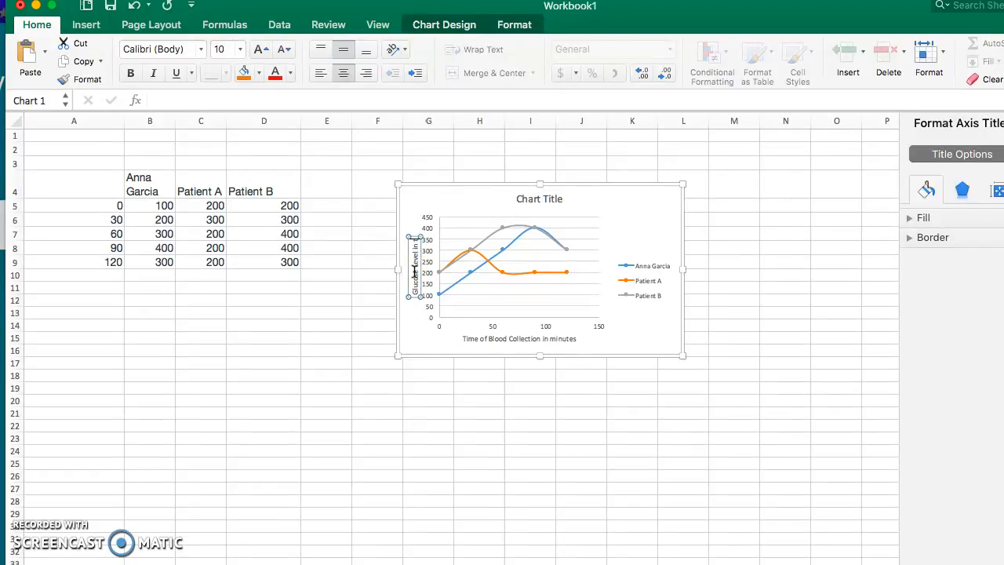
pyautogui.write('Glucose Level in the Blood (mg/dl)')
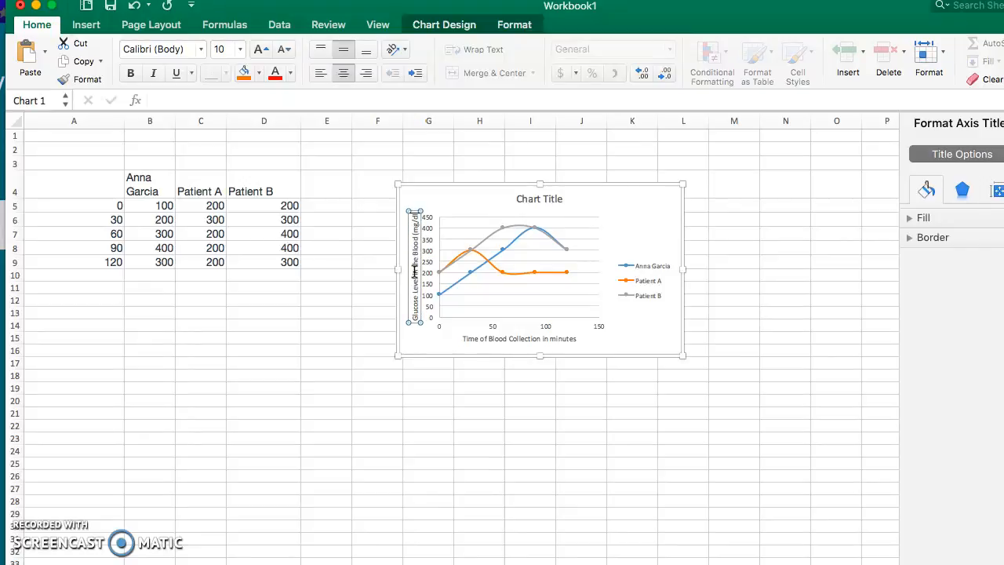
pyautogui.click(420, 229)
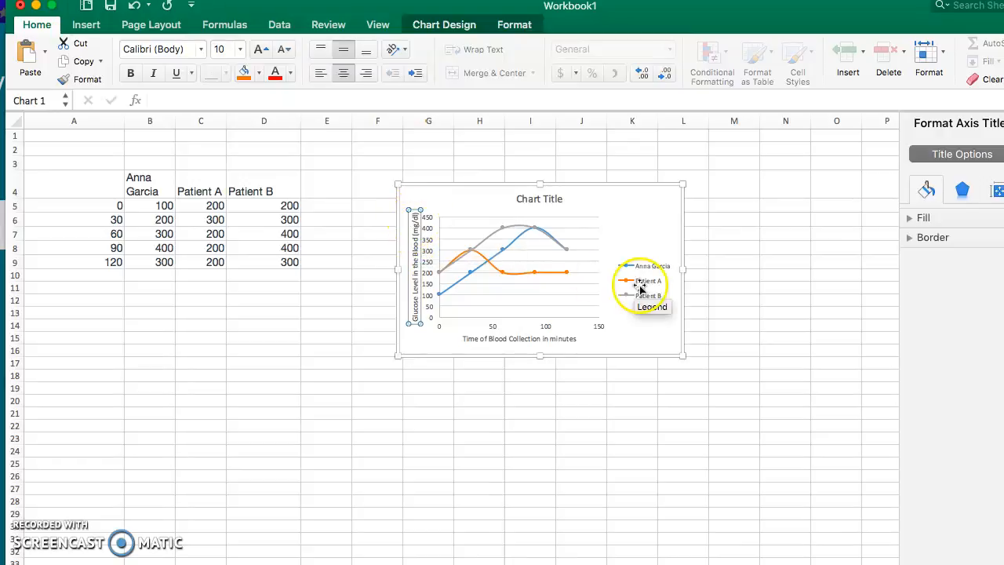
pyautogui.click(726, 236)
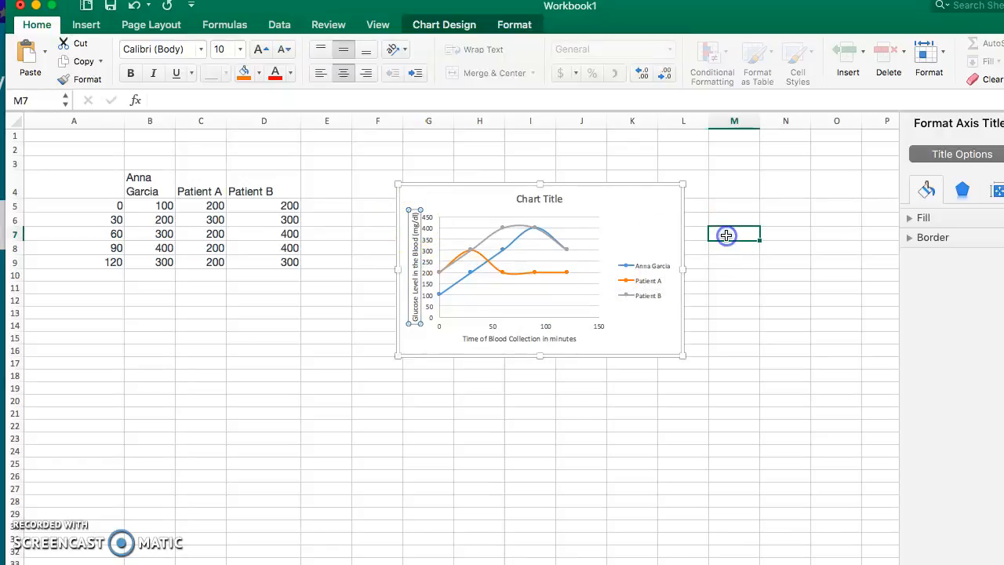
# Replace the placeholder chart title with "Glucose Tolerance Test for 3 patients"
pyautogui.click(532, 193)
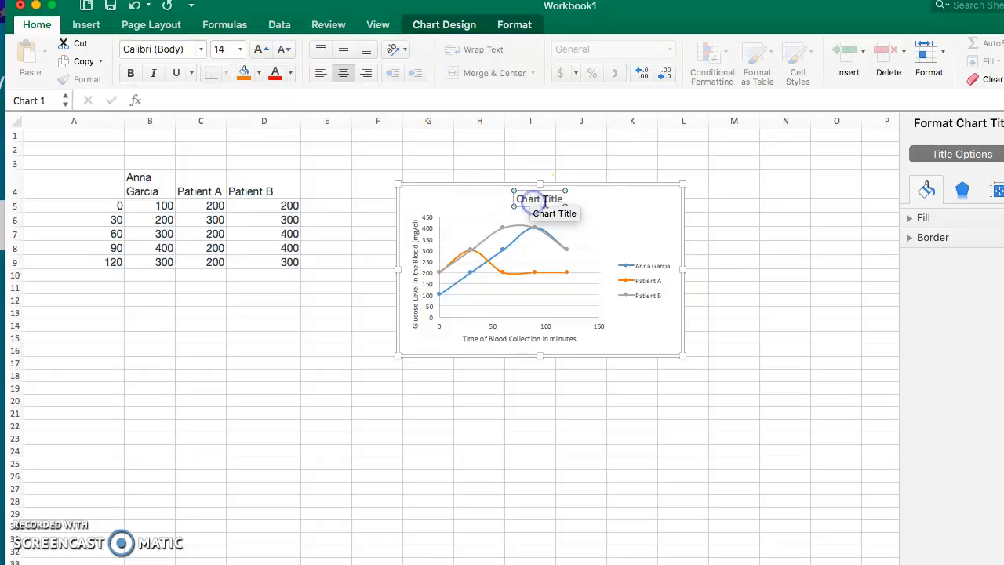
pyautogui.moveTo(561, 200); pyautogui.dragTo(521, 199)
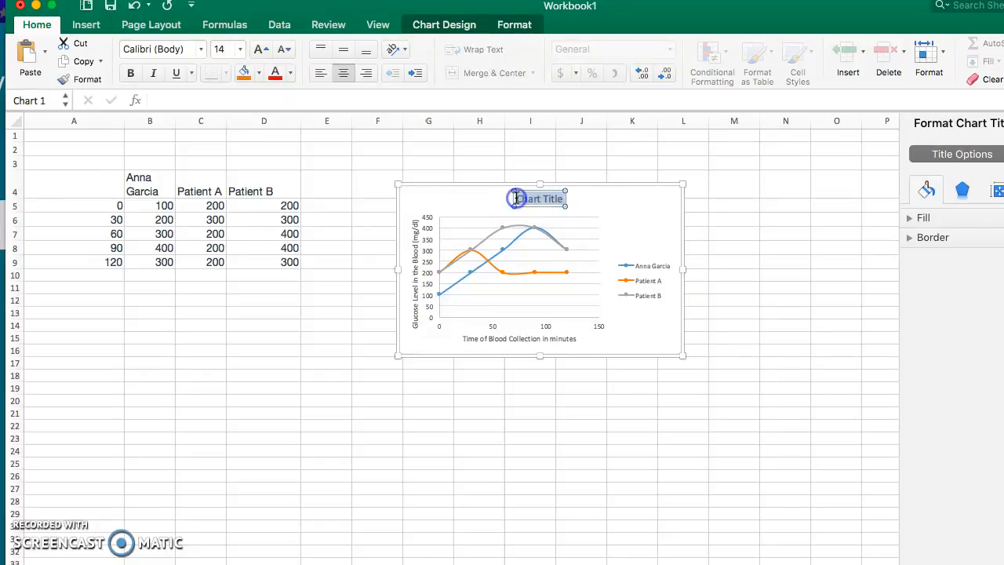
pyautogui.write('Glu')
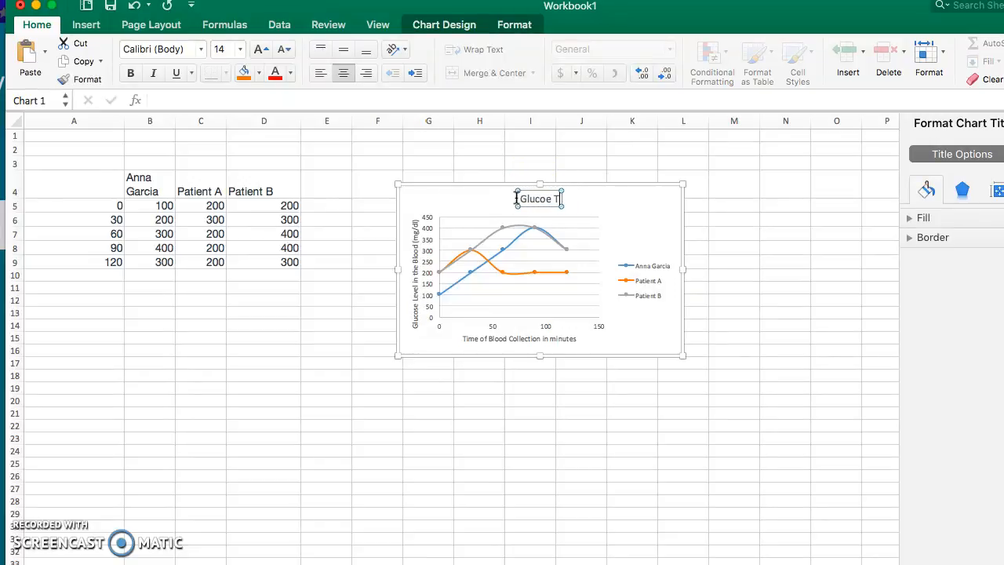
pyautogui.write('cose Tolerance Test')
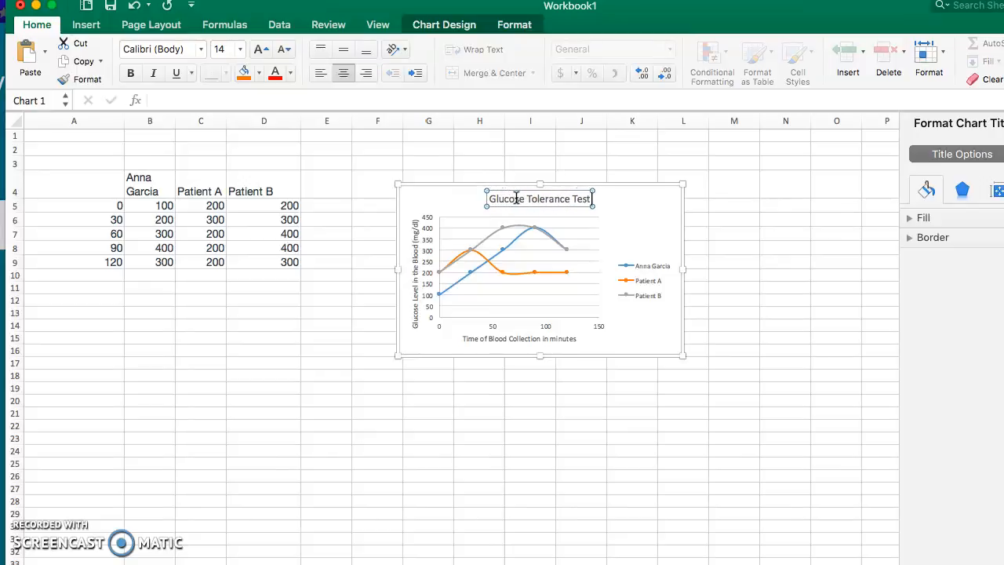
pyautogui.write(' for 3 pat')
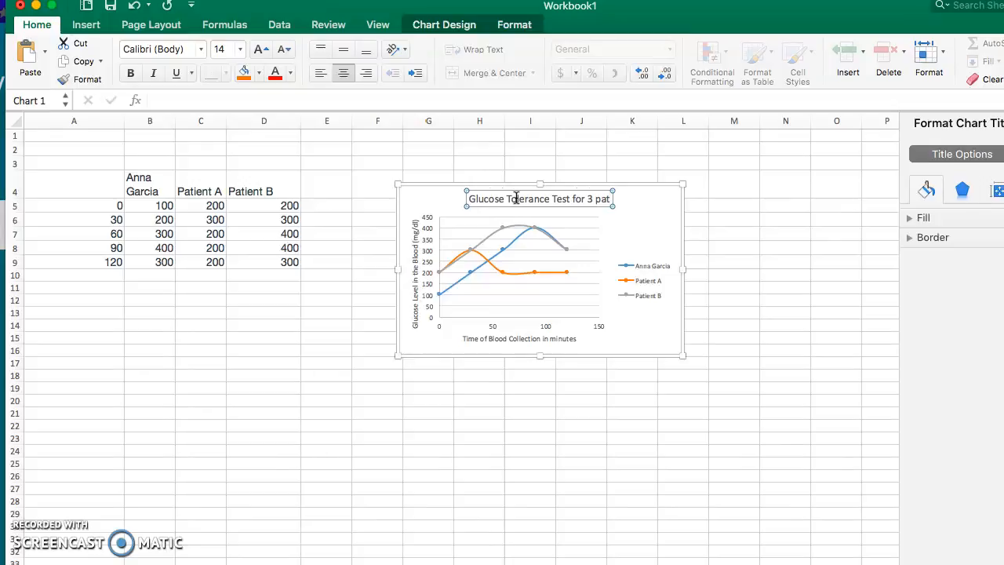
pyautogui.write('ients')
pyautogui.click(761, 296)
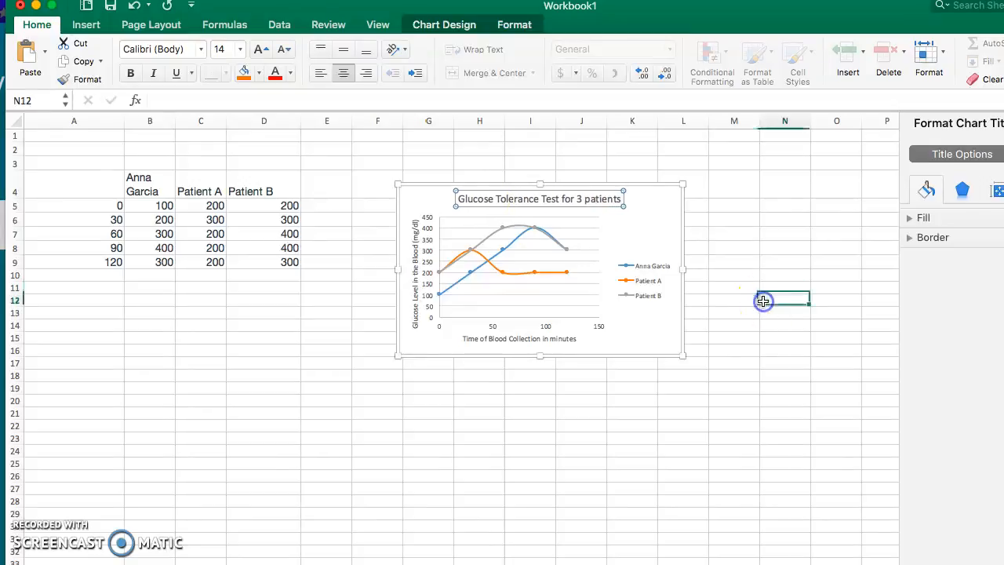
# Preview how the table and chart fall on the printed pages, and close the print dialog without printing
pyautogui.click(652, 201)
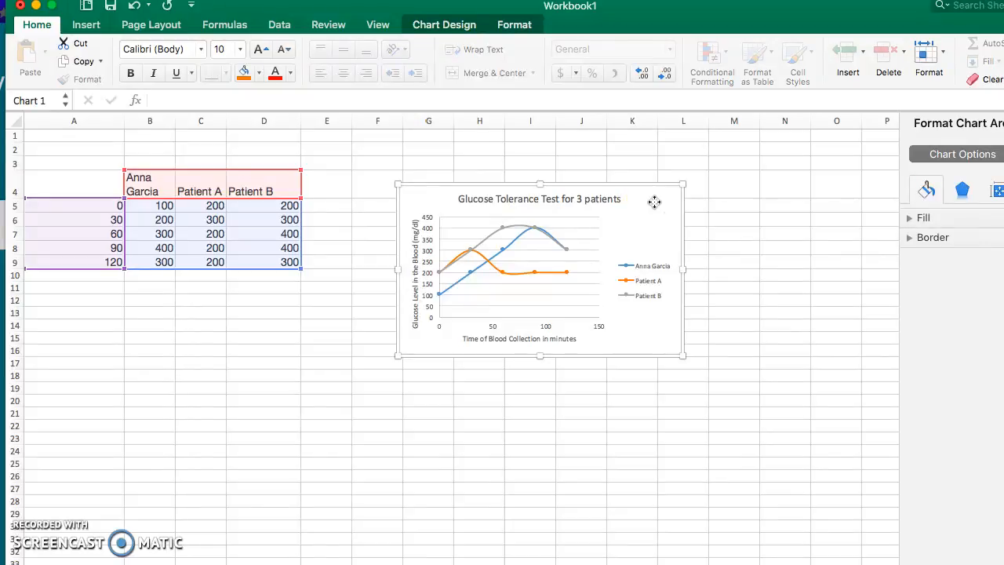
pyautogui.click(617, 245)
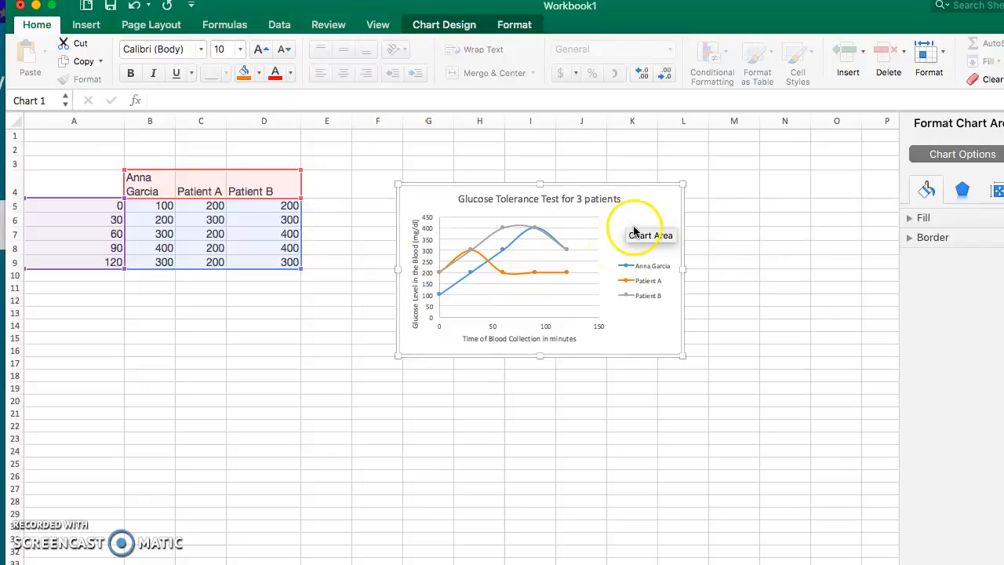
pyautogui.press('super+p')
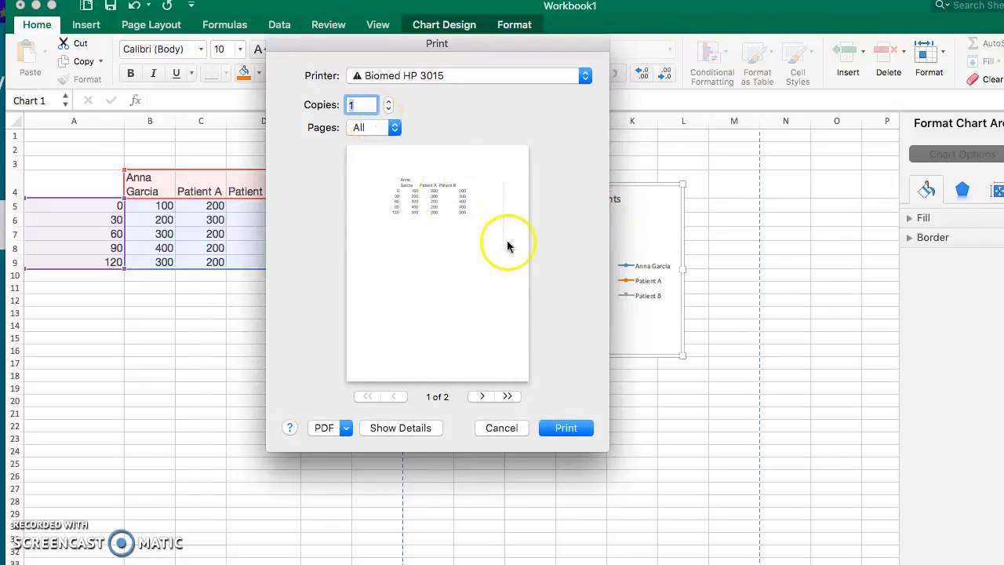
pyautogui.click(482, 396)
pyautogui.click(394, 396)
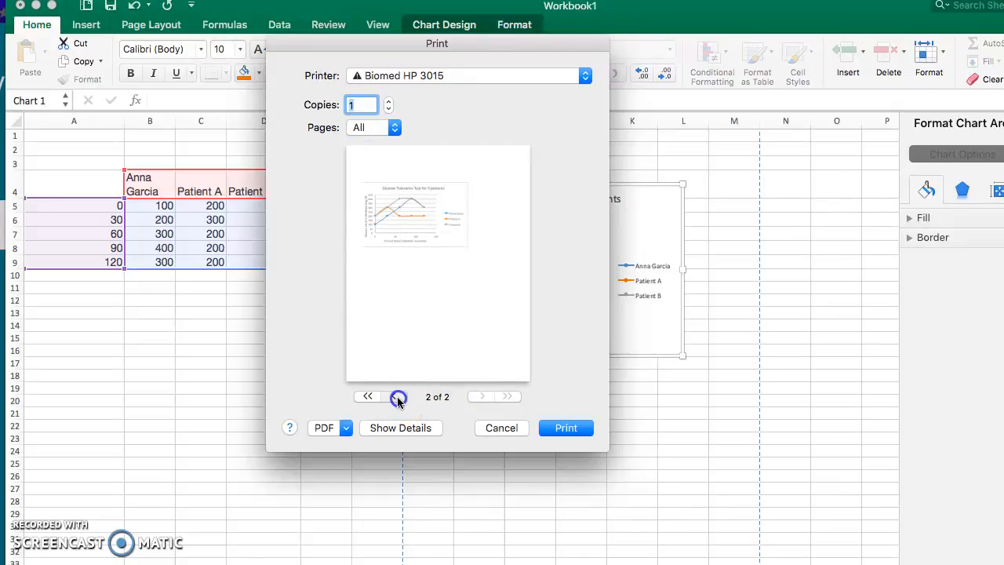
pyautogui.click(482, 396)
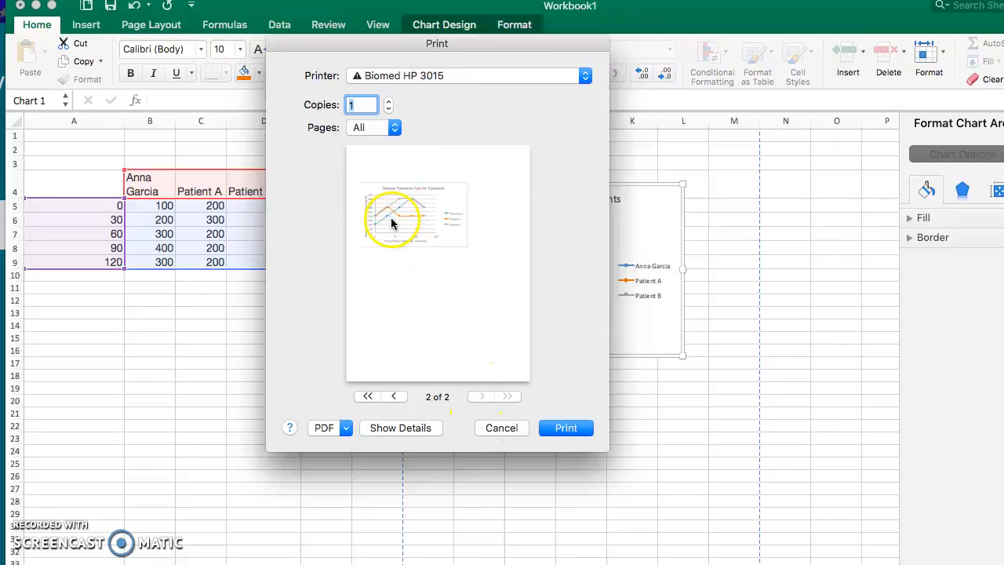
pyautogui.click(511, 428)
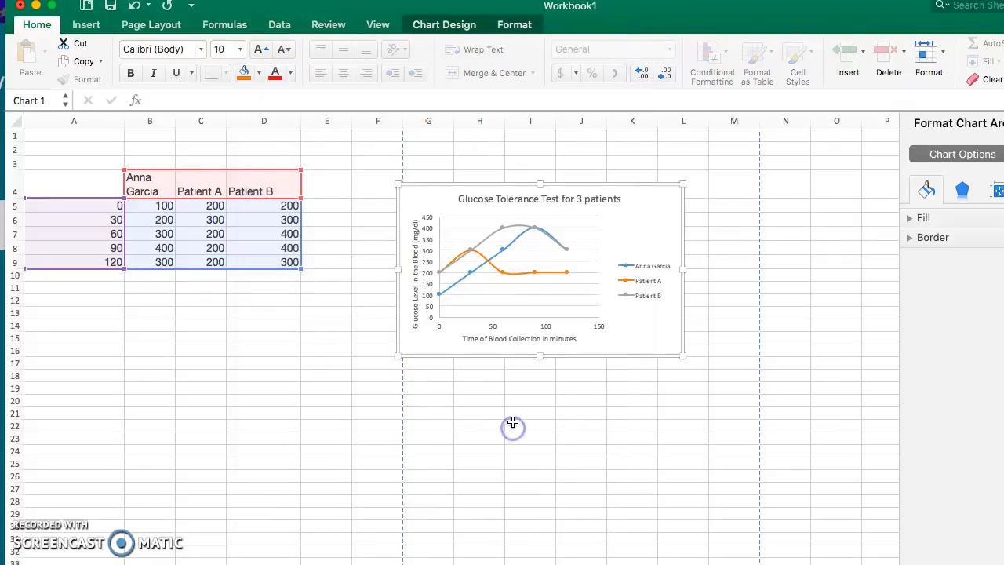